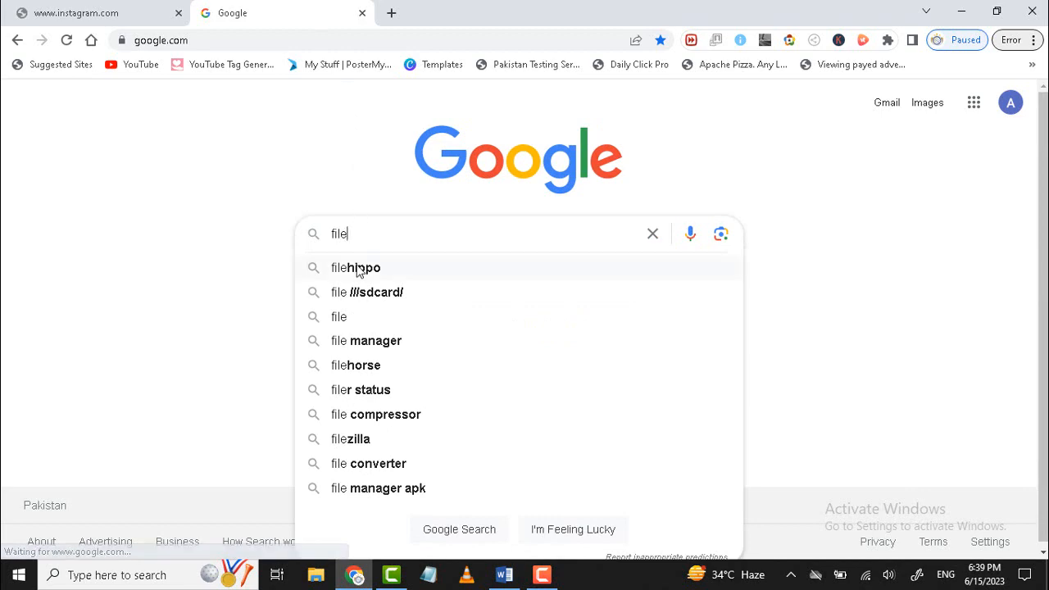
# - Open the FileHippo website from a Google search for filehippo and search its software catalogue for "wps office"
pyautogui.click(356, 268)
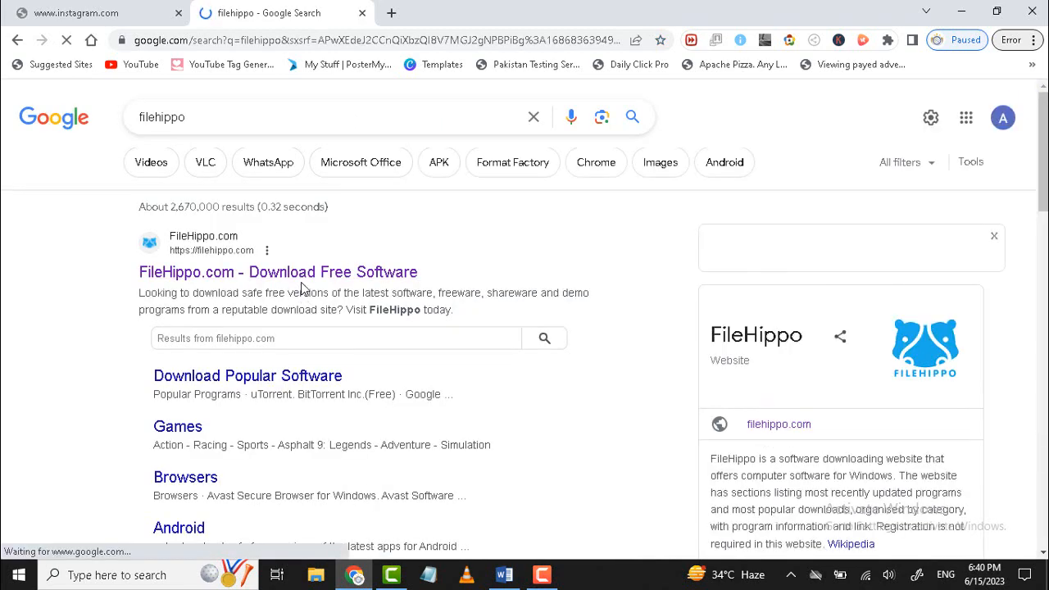
pyautogui.click(301, 273)
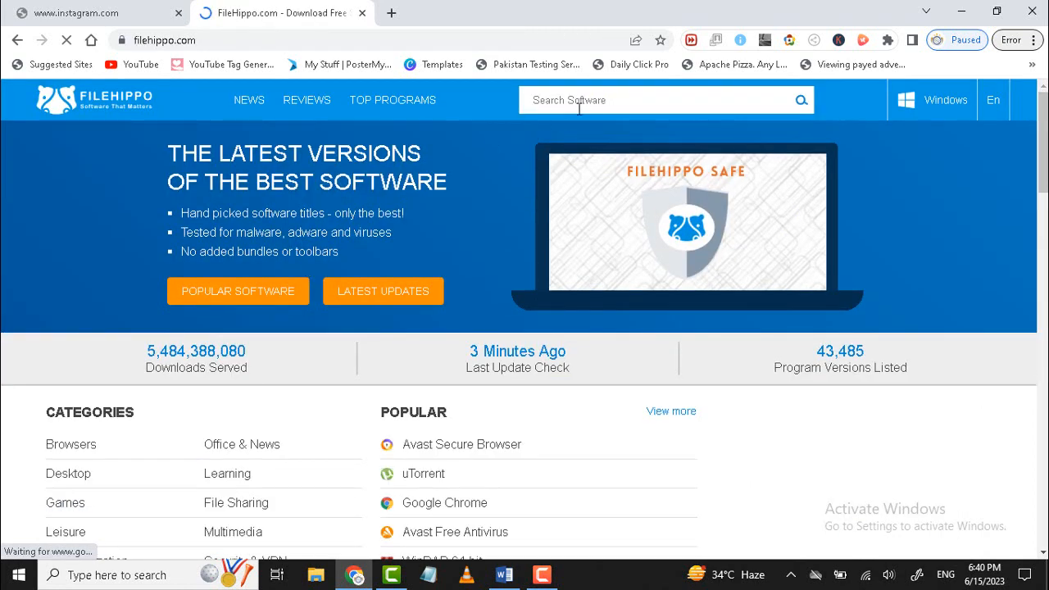
pyautogui.click(574, 100)
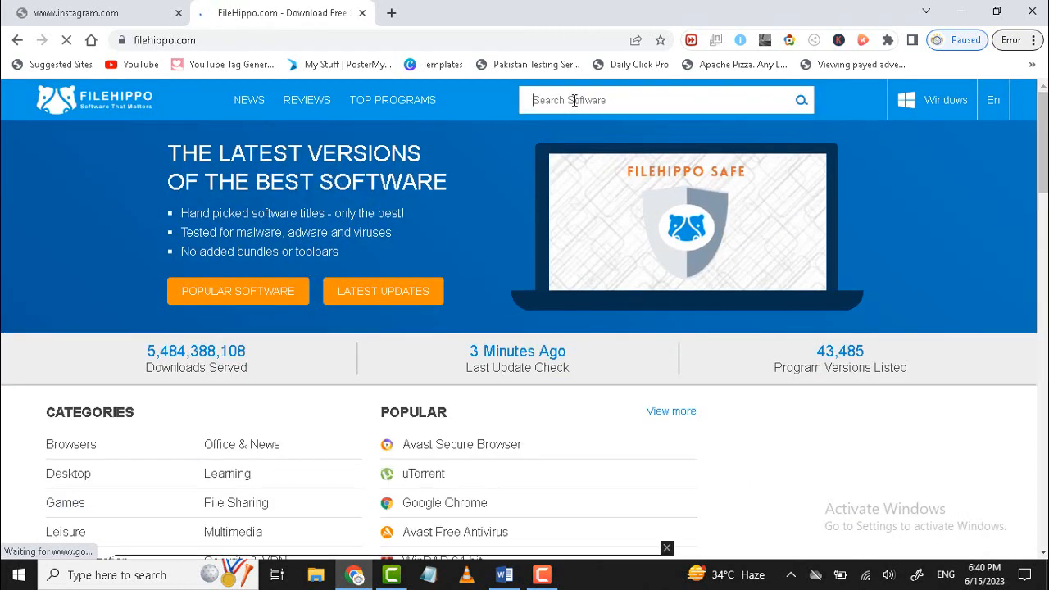
pyautogui.write('wps')
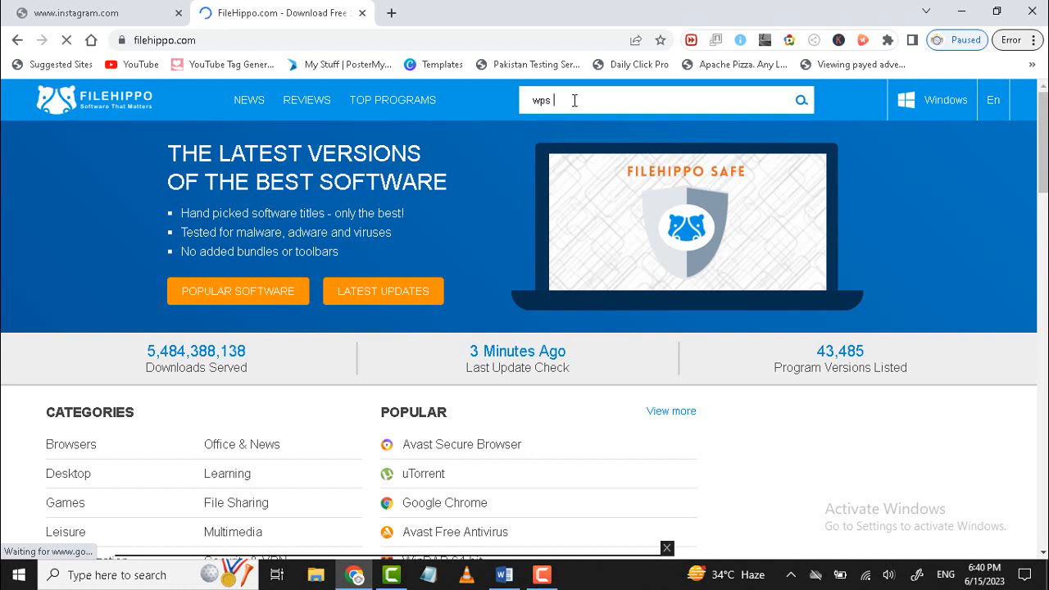
pyautogui.write(' office')
pyautogui.press('Return')
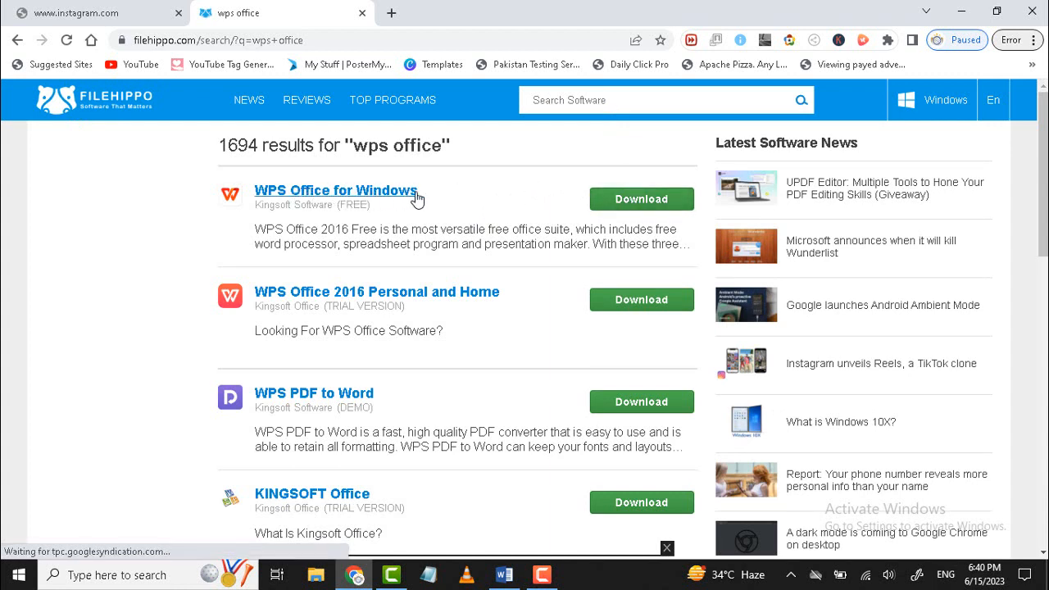
# - Download the latest version of WPS Office for Windows from FileHippo and close the download page
pyautogui.click(620, 203)
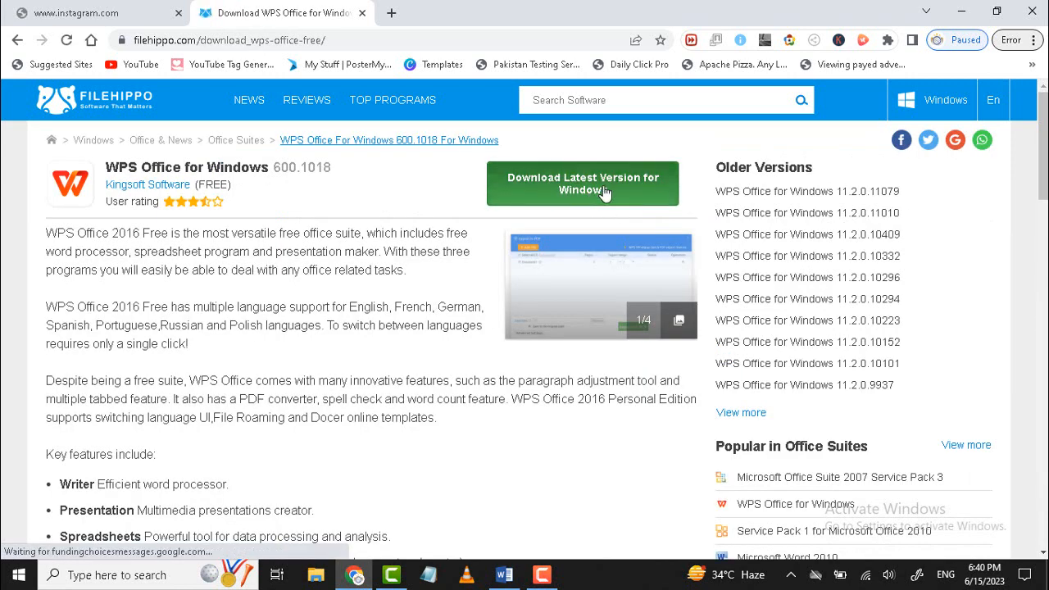
pyautogui.click(604, 191)
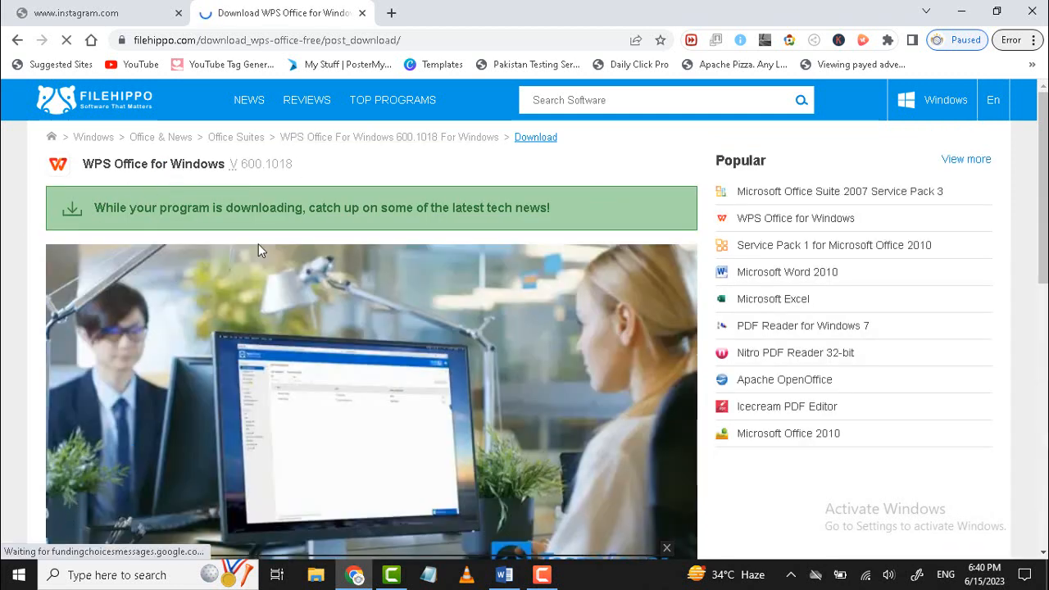
pyautogui.click(362, 13)
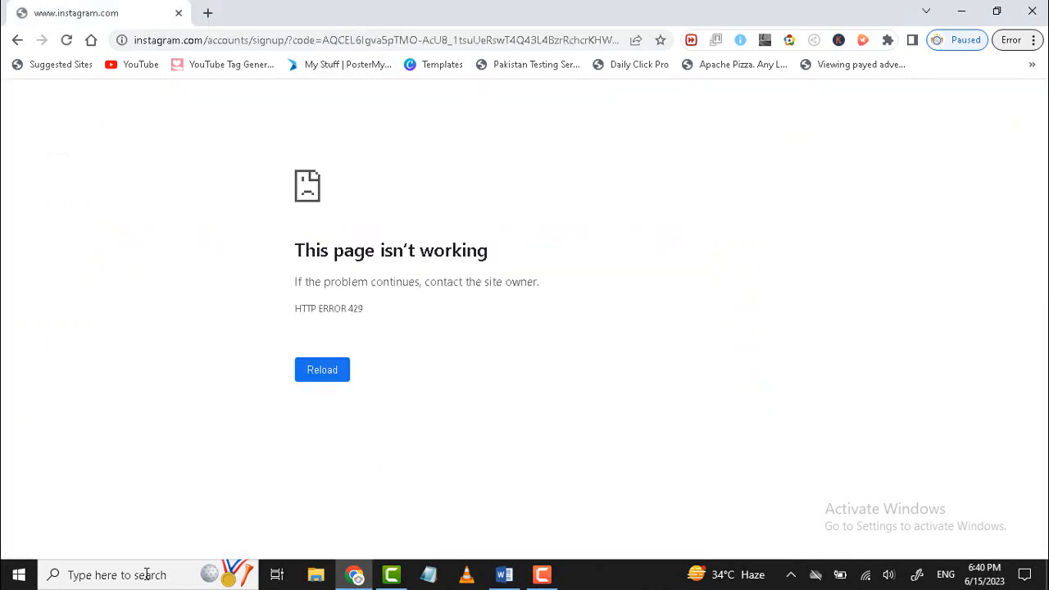
# - Find WPS Office through Windows search, launch it, minimize the browser and dismiss the welcome sign-in dialog
pyautogui.click(107, 575)
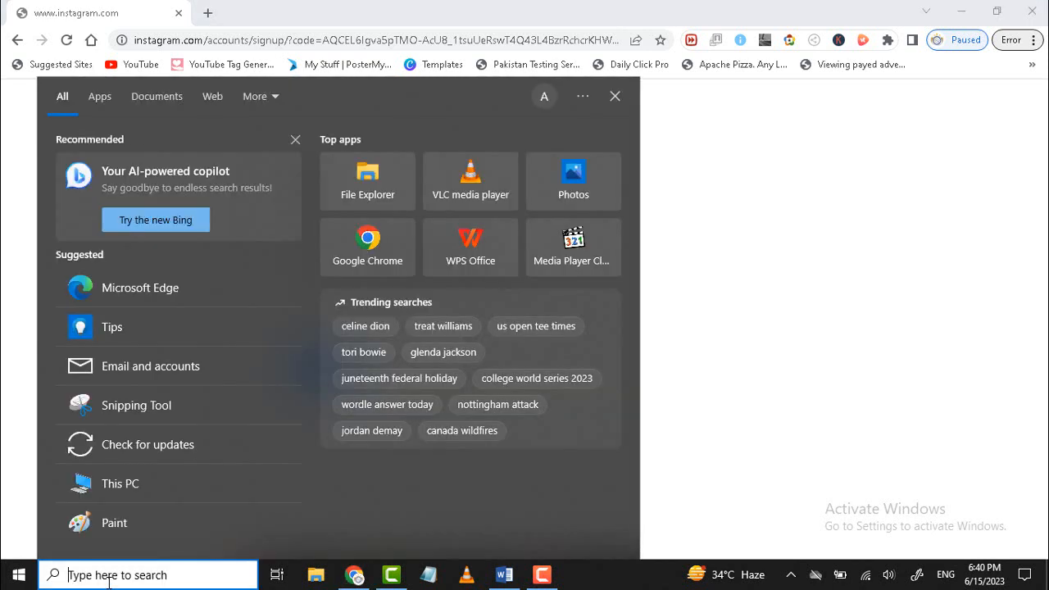
pyautogui.write('wps')
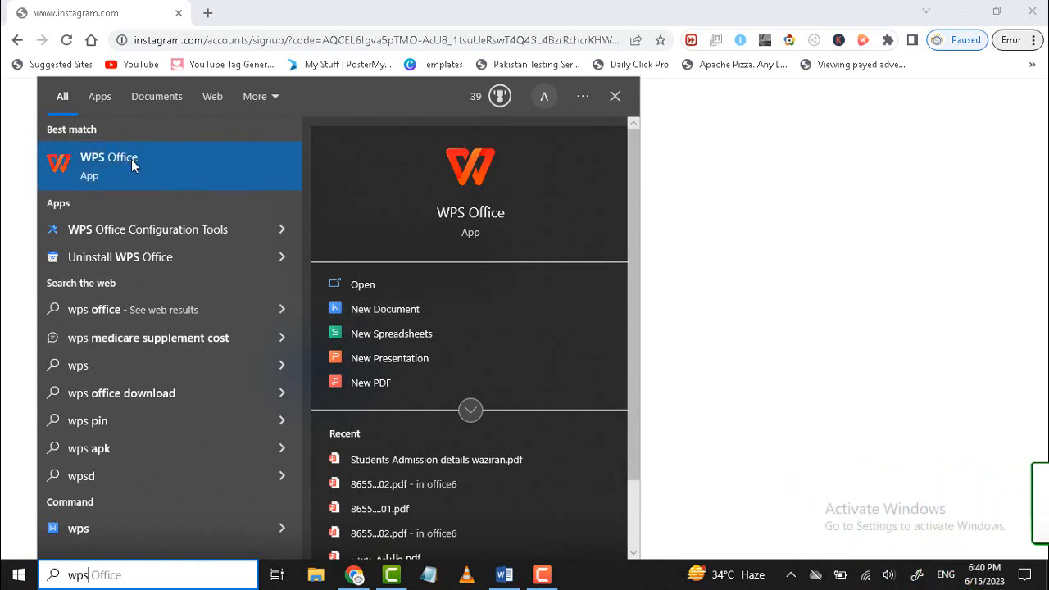
pyautogui.click(131, 159)
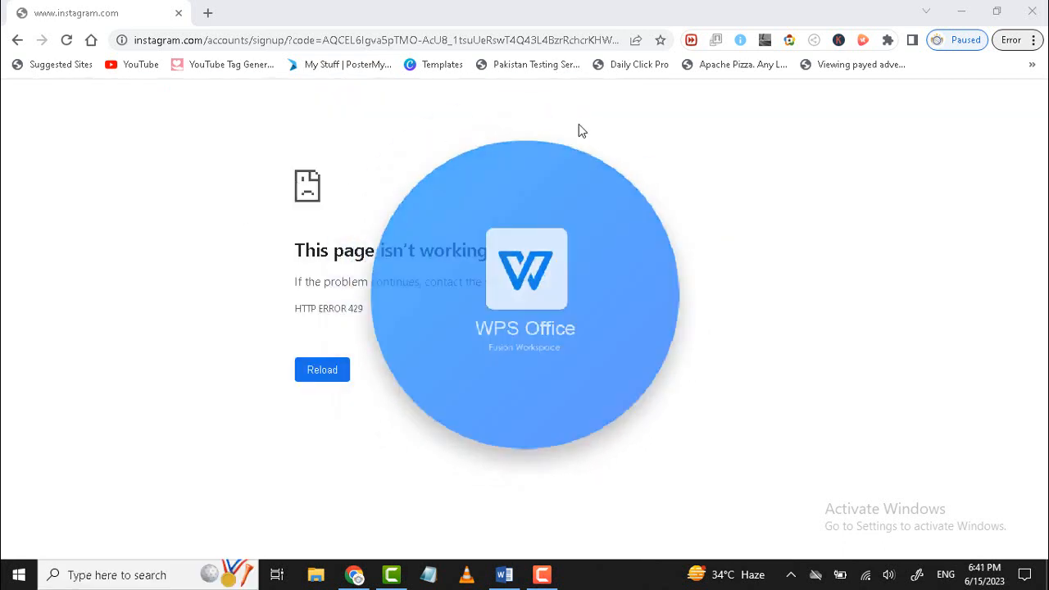
pyautogui.click(960, 16)
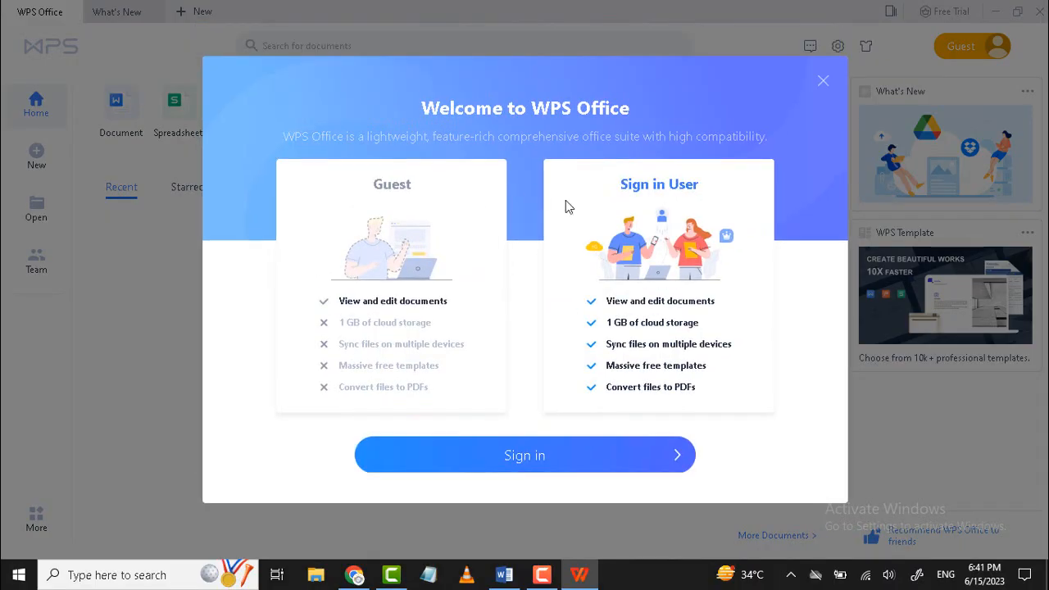
pyautogui.click(821, 83)
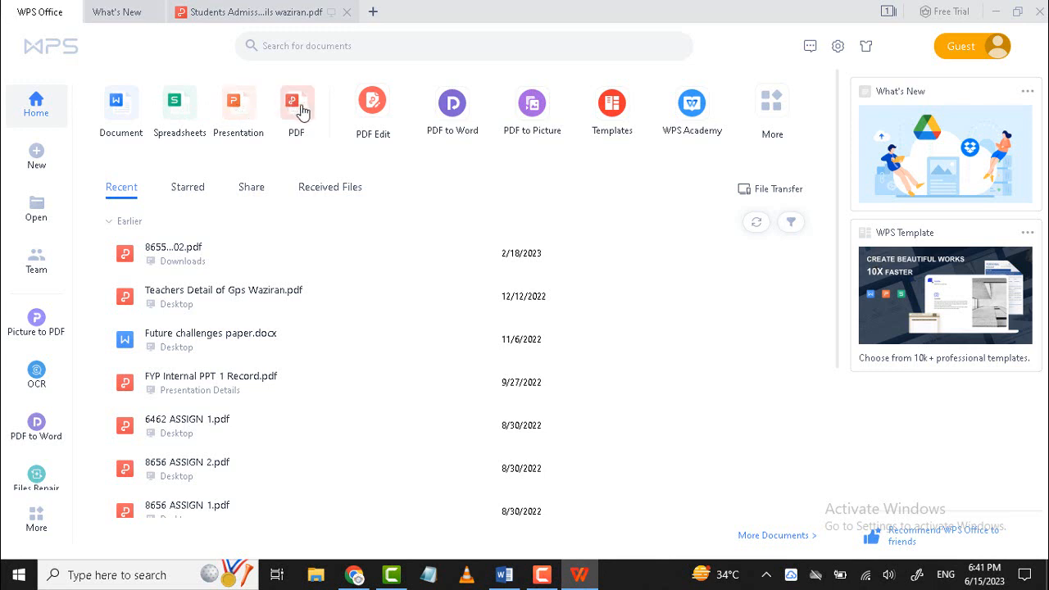
# - Create a blank document in WPS Office and dismiss the prompt about making it the default office software
pyautogui.click(122, 107)
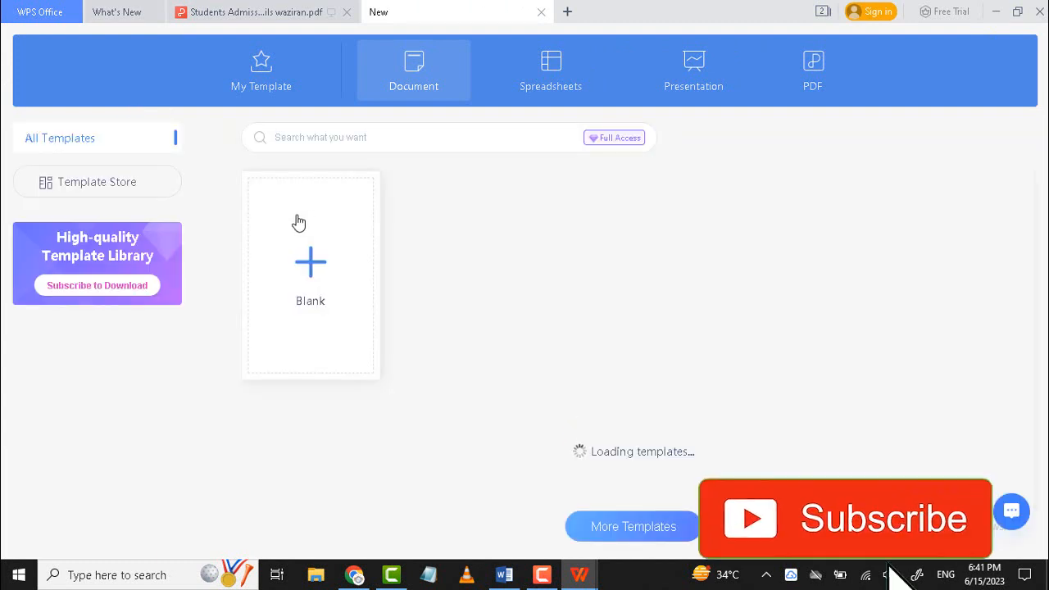
pyautogui.click(312, 274)
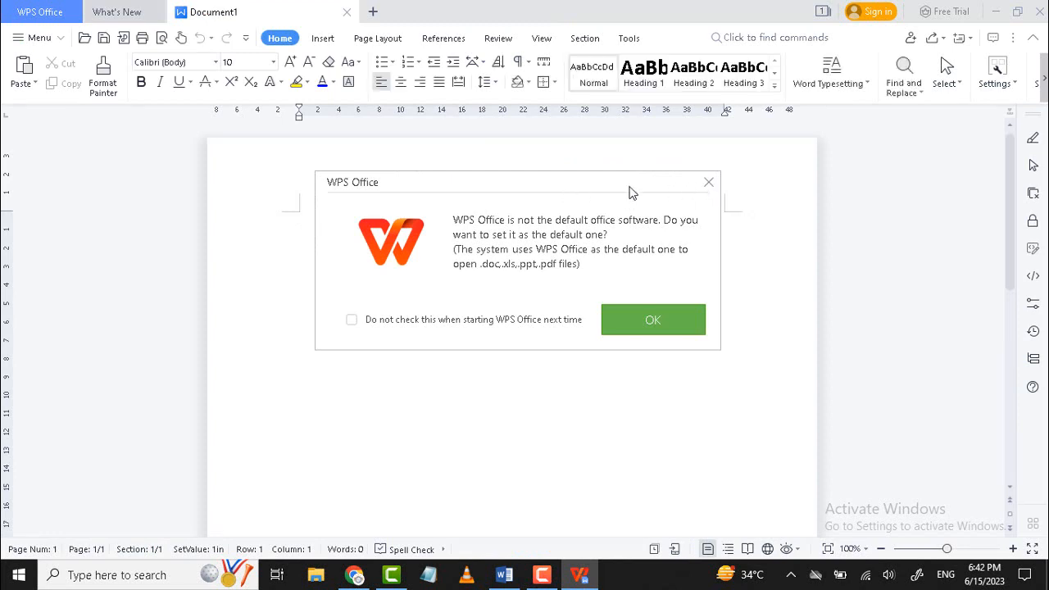
pyautogui.click(705, 182)
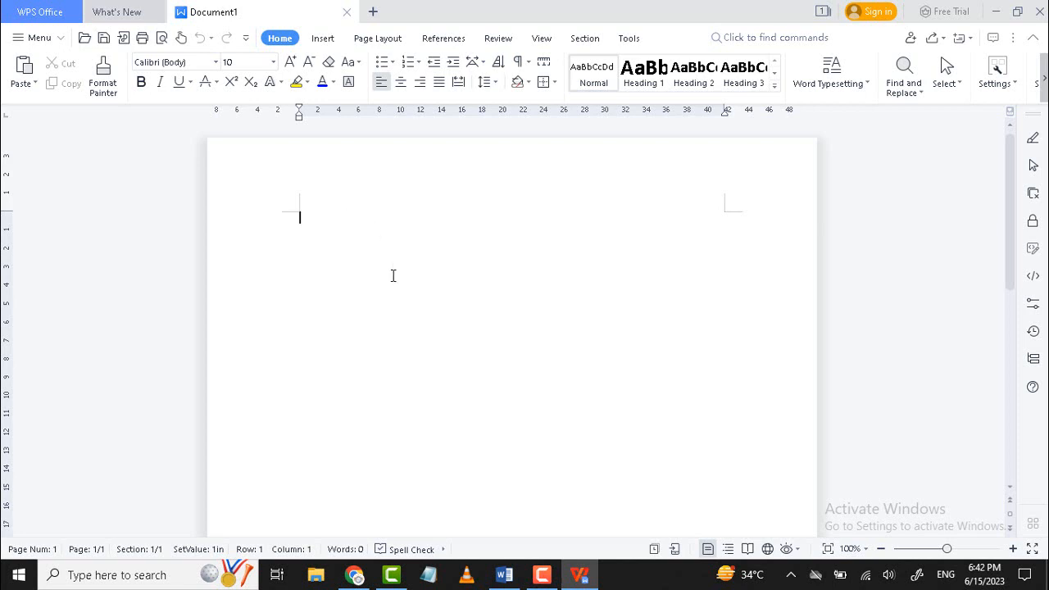
# - Switch to Chrome, load google.com in a new tab and search for "what is computer"
pyautogui.click(354, 576)
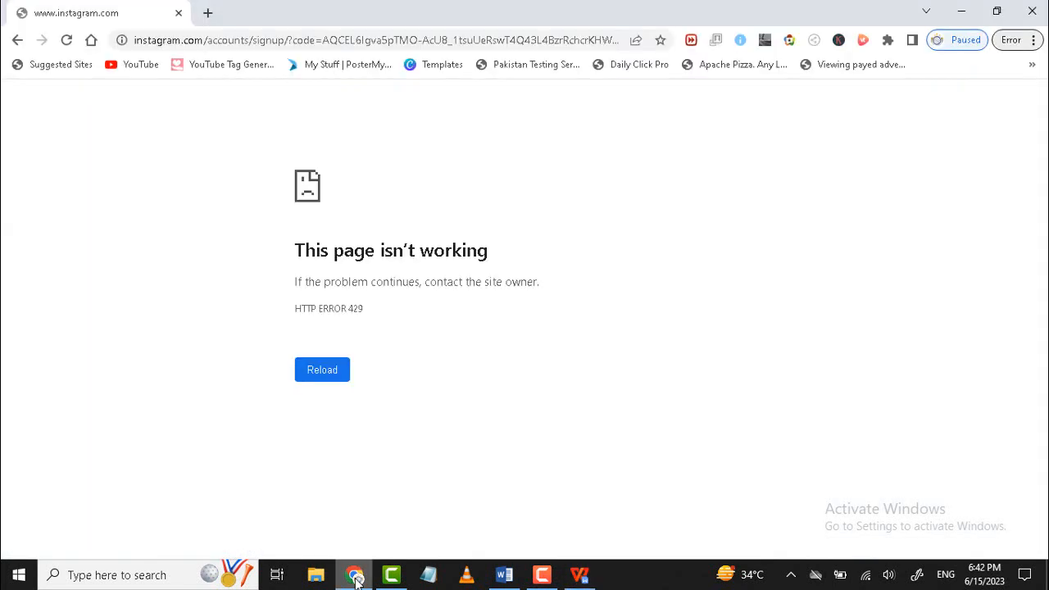
pyautogui.click(208, 13)
pyautogui.write('g')
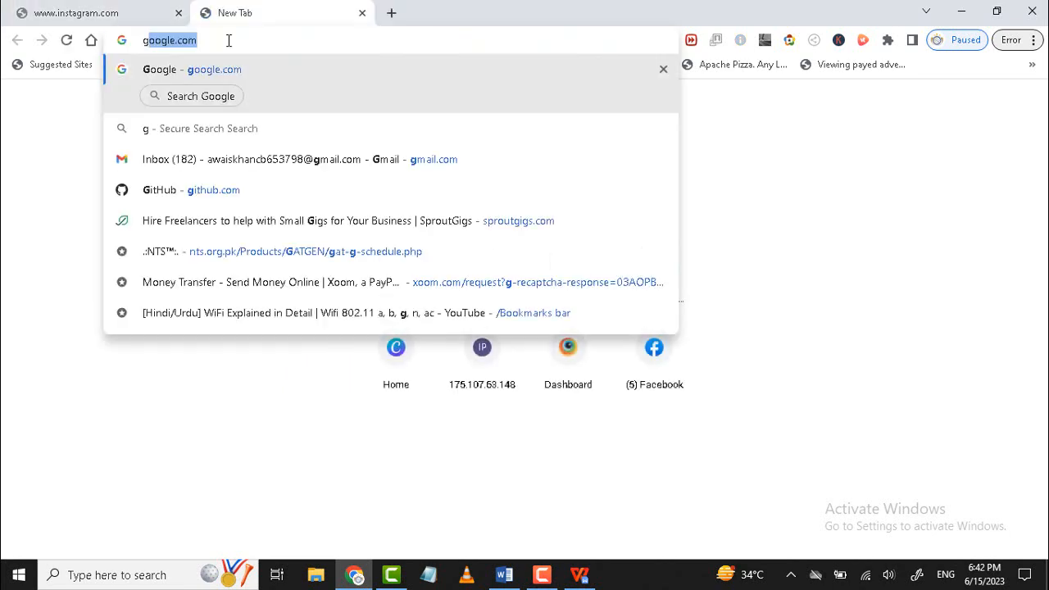
pyautogui.write('oogle.com')
pyautogui.press('Return')
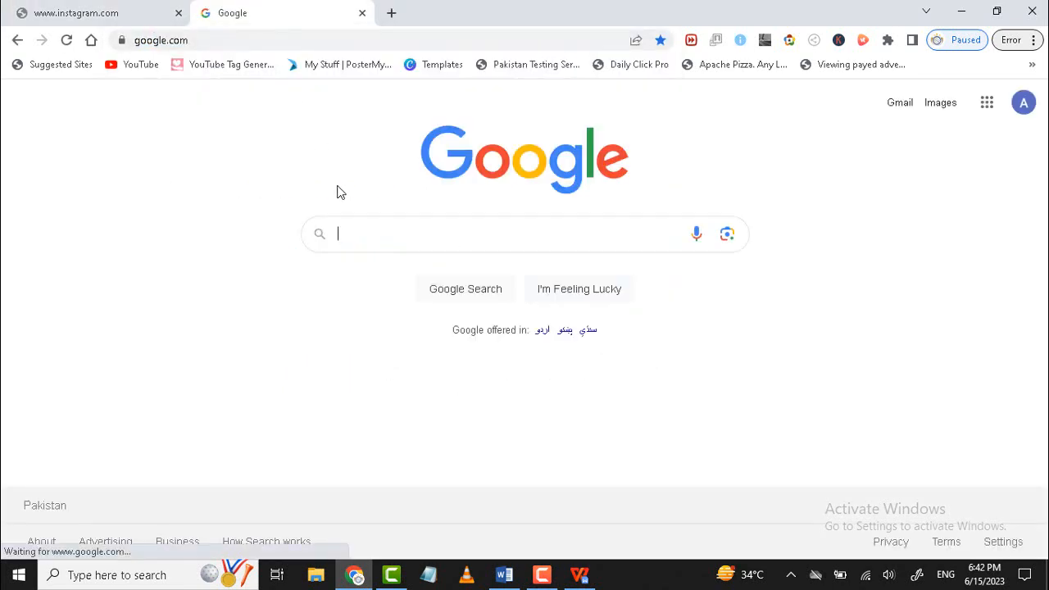
pyautogui.click(348, 236)
pyautogui.write('what is')
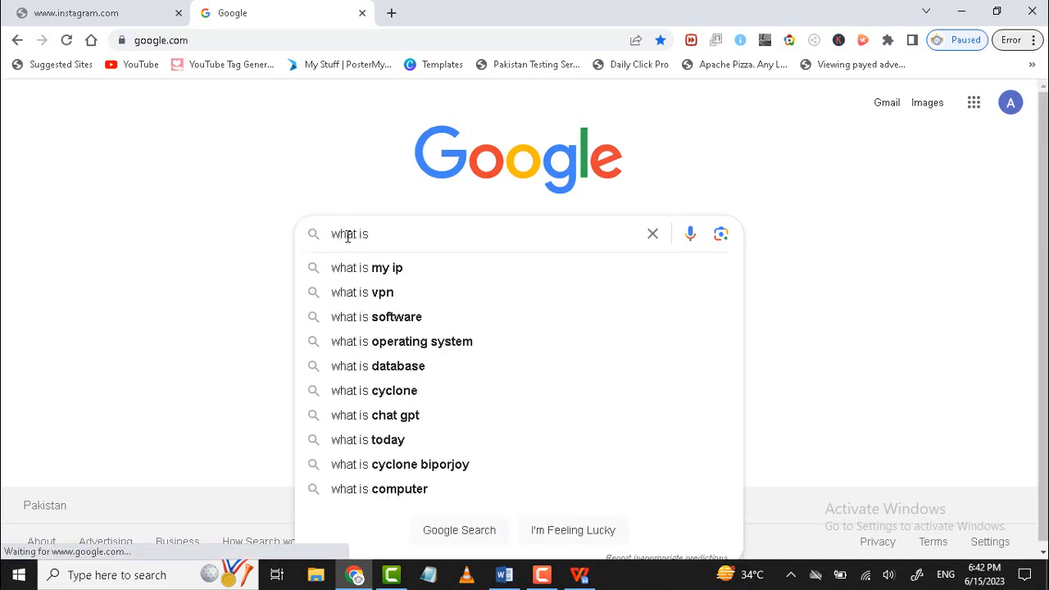
pyautogui.write(' compu')
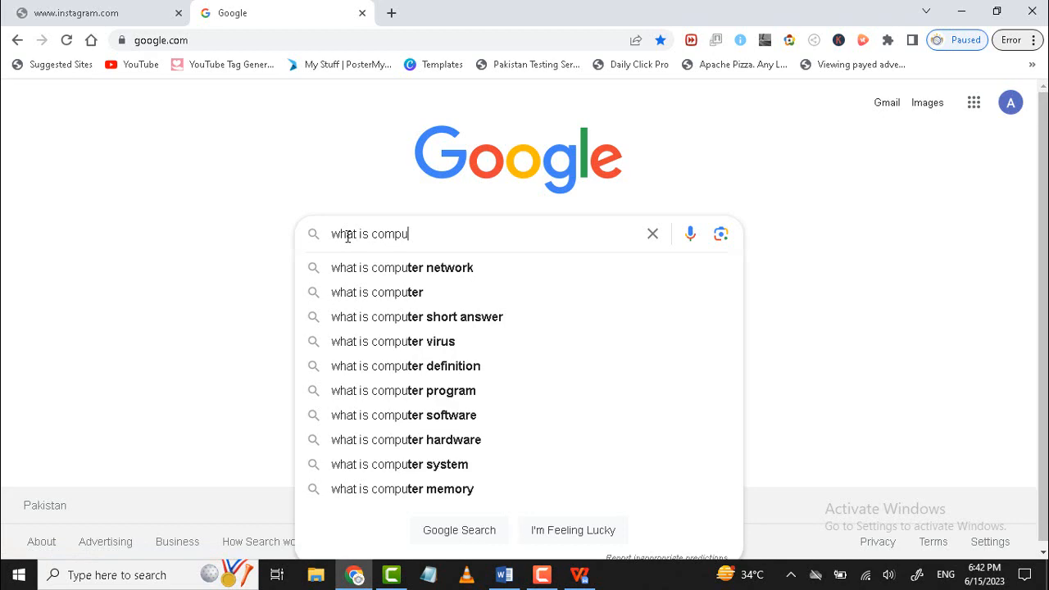
pyautogui.click(406, 293)
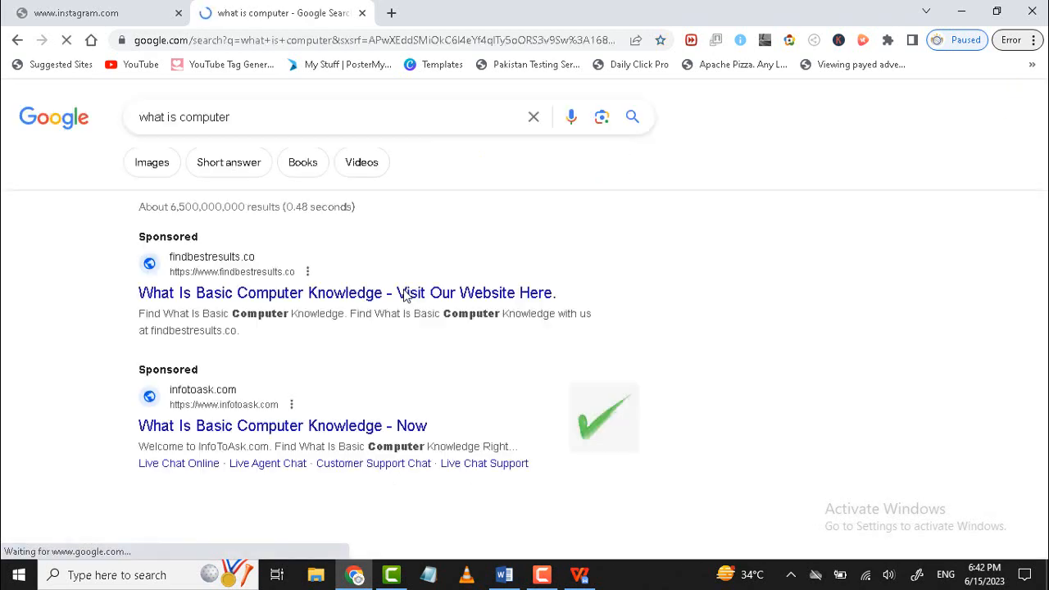
# - Open the Javatpoint "What is Computer" search result in a new tab and switch to it
pyautogui.moveTo(1046, 163); pyautogui.dragTo(1046, 177)
pyautogui.scroll(-5, 611, 262)
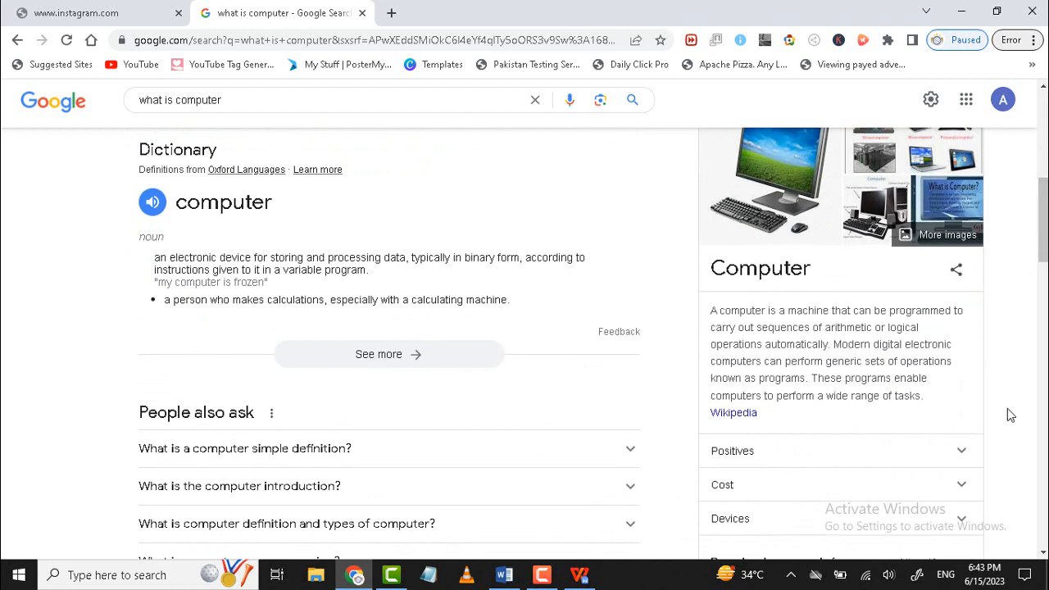
pyautogui.moveTo(1046, 217); pyautogui.dragTo(1047, 287)
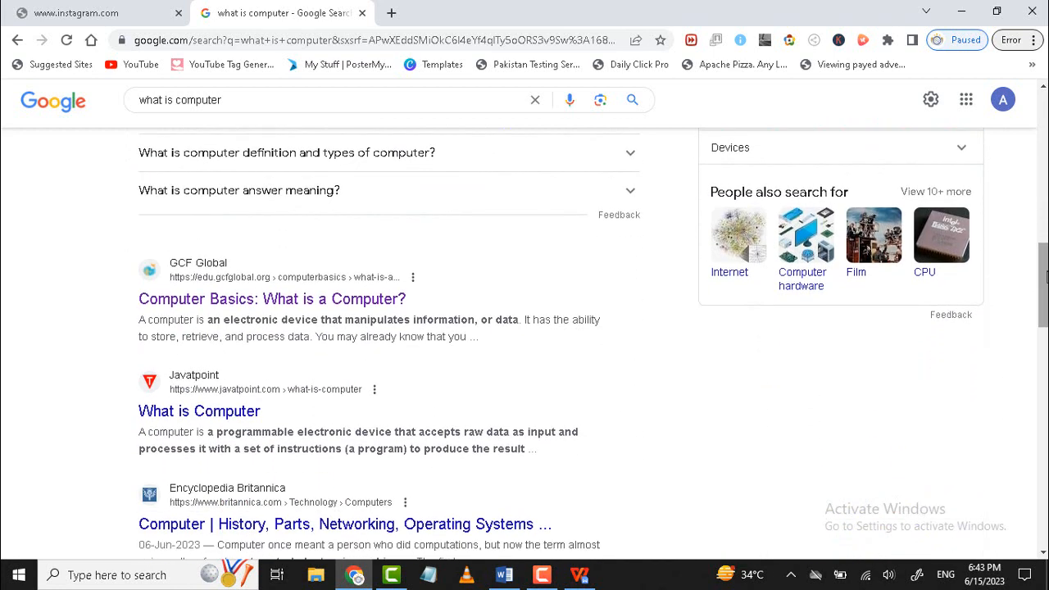
pyautogui.middleClick(223, 410)
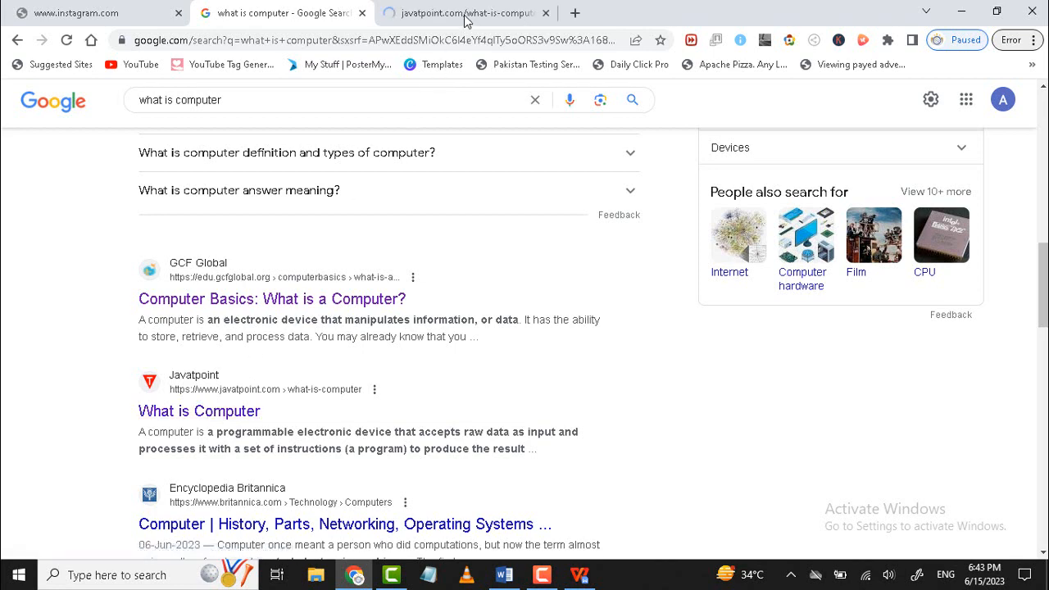
pyautogui.click(465, 18)
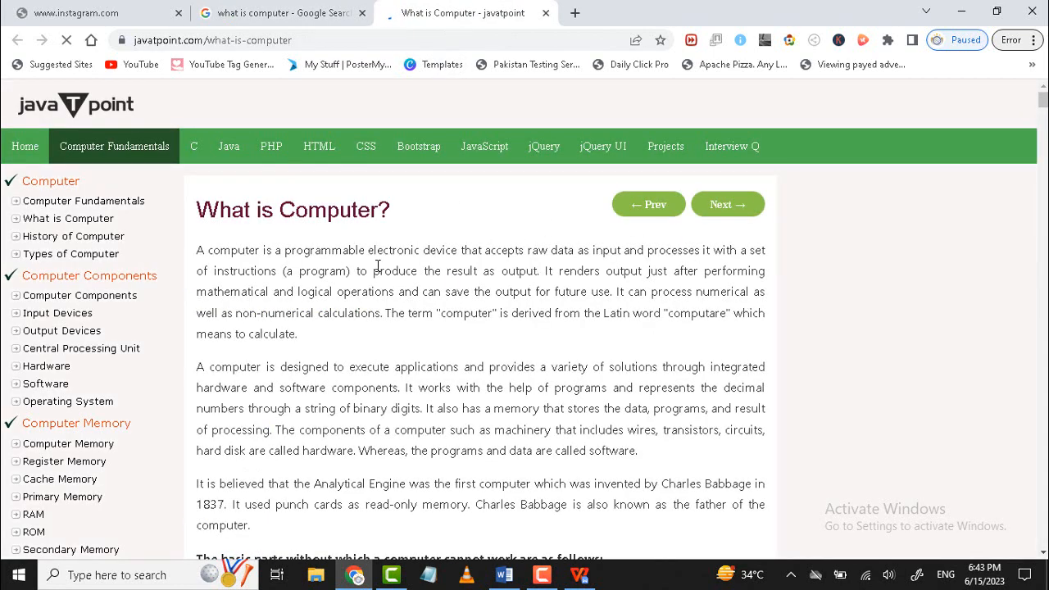
# - Copy the "What is Computer?" heading with its first three paragraphs and paste them into the blank WPS Office document
pyautogui.moveTo(198, 215); pyautogui.dragTo(344, 533)
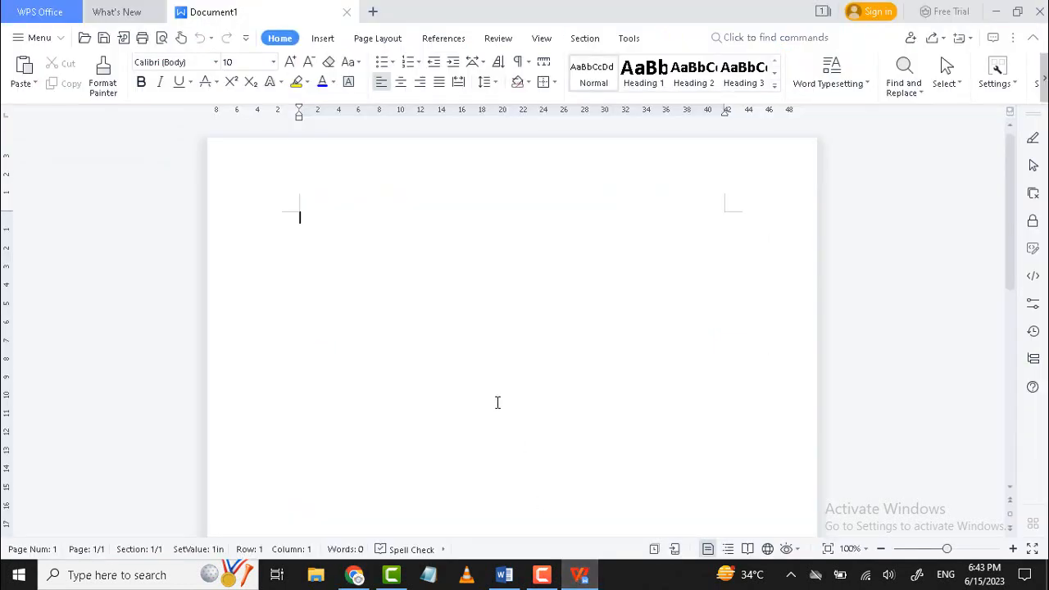
pyautogui.write('What\'s Computer? A computer is a programmable electronic device that accepts raw data as input and processes it with a set of instructions (a program) to produce the result as output. It renders output just after performing mathematical and logical operations and can save the output for future use. It can process numerical as well as non-numerical calculations. The term "computer" is derived from the Latin word "computare" which means to calculate. A computer is designed to execute applications and provides a variety of solutions through integrated hardware and software components. It works with the help of programs and represents the decimal numbers through a string of binary digits. It also has a memory that stores the data, programs, and result of processing. The components of a computer such as machinery that includes wires, transistors, circuits, hard disk are called hardware. Whereas, the programs and data are called software. It is believed that the Analytical Engine was the first computer which was invented by Charles Babbage in 1837. It used punch cards as read-only memory. Charles Babbage is also known as the father of the computer.')
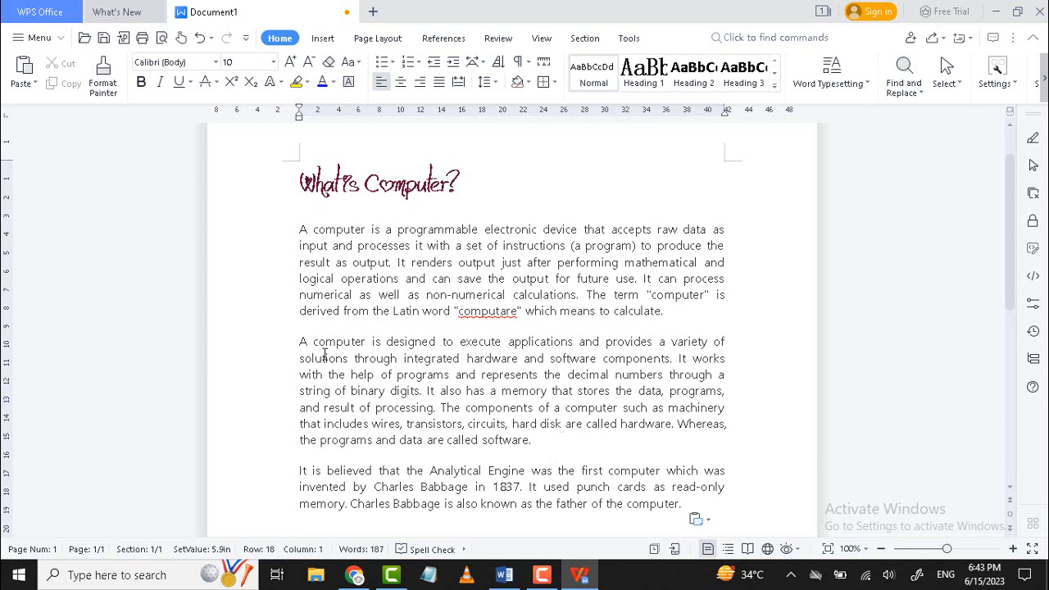
# - Switch back to Chrome, copy only the first paragraph under "What is Computer?" and return to the WPS Office document
pyautogui.click(354, 575)
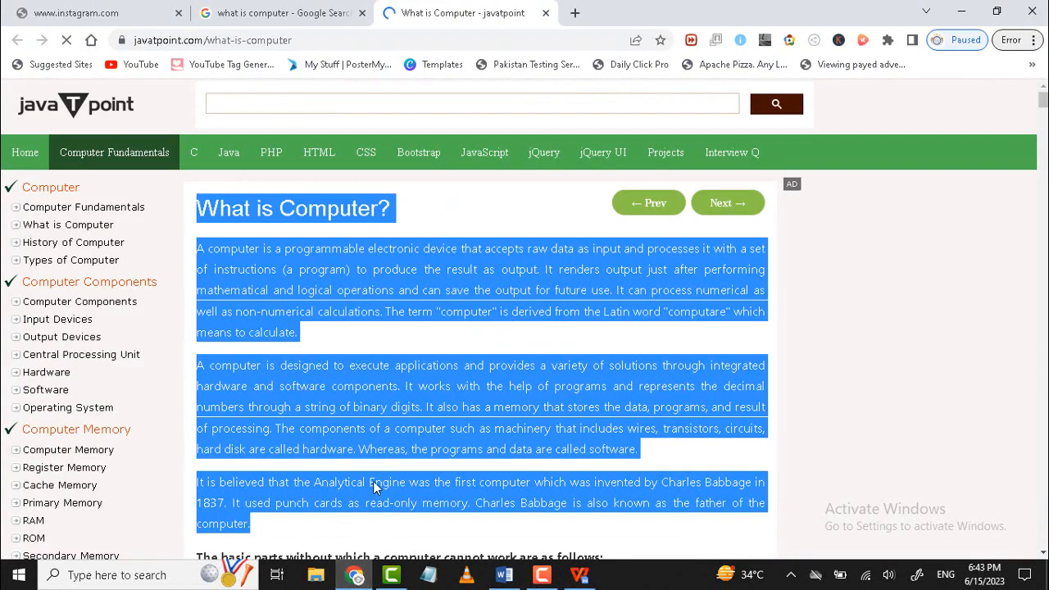
pyautogui.click(355, 291)
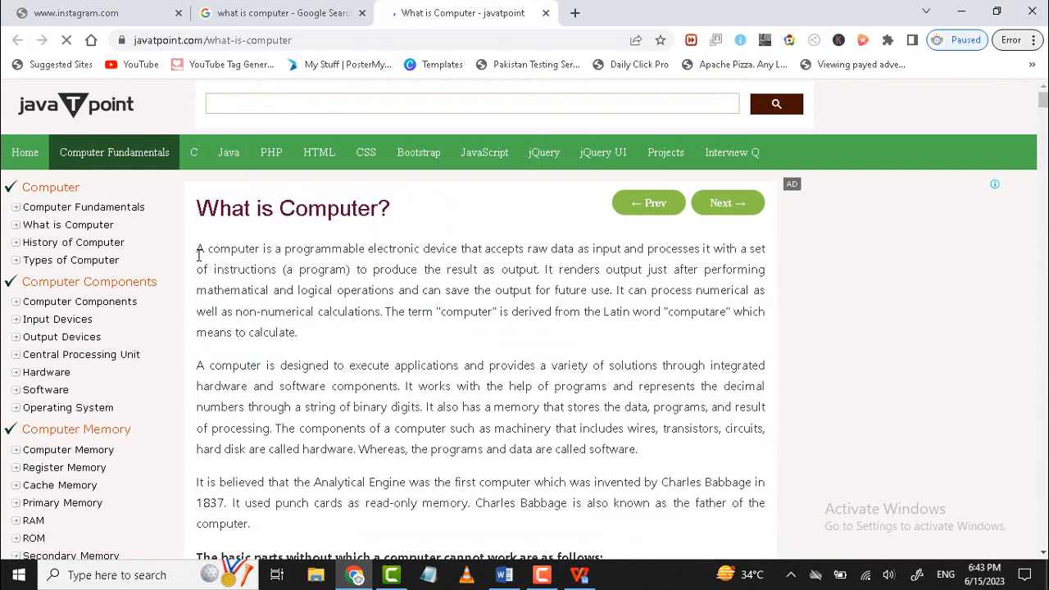
pyautogui.moveTo(197, 251); pyautogui.dragTo(202, 250)
pyautogui.click(216, 250)
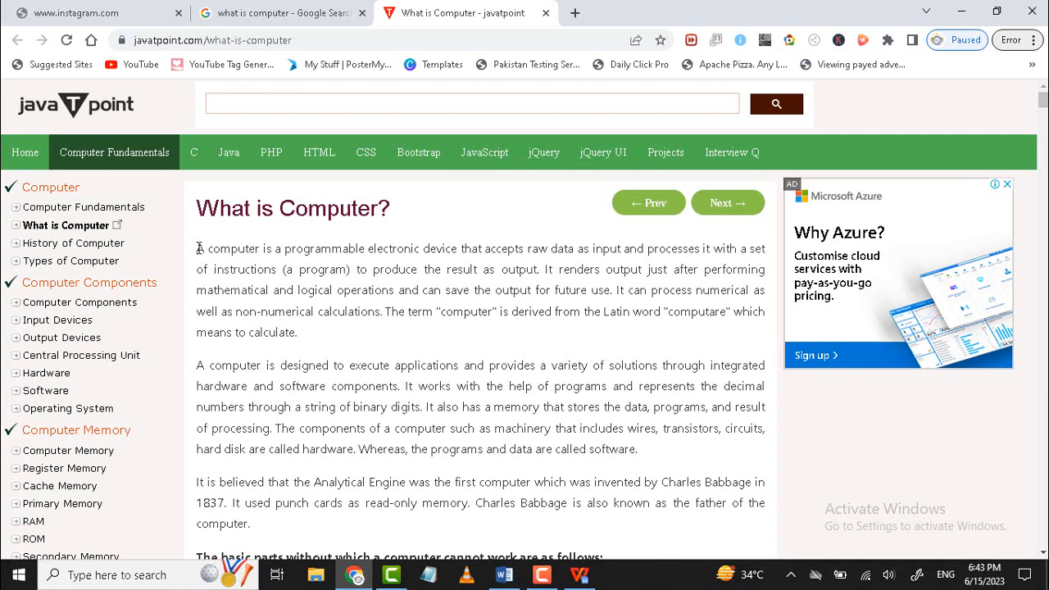
pyautogui.moveTo(200, 248); pyautogui.dragTo(300, 334)
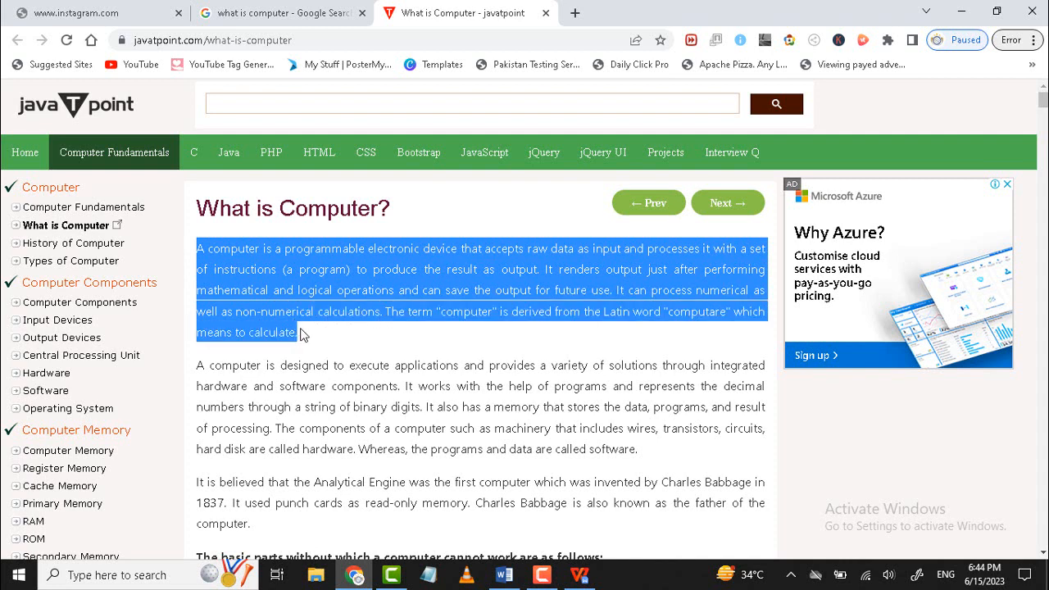
pyautogui.rightClick(282, 271)
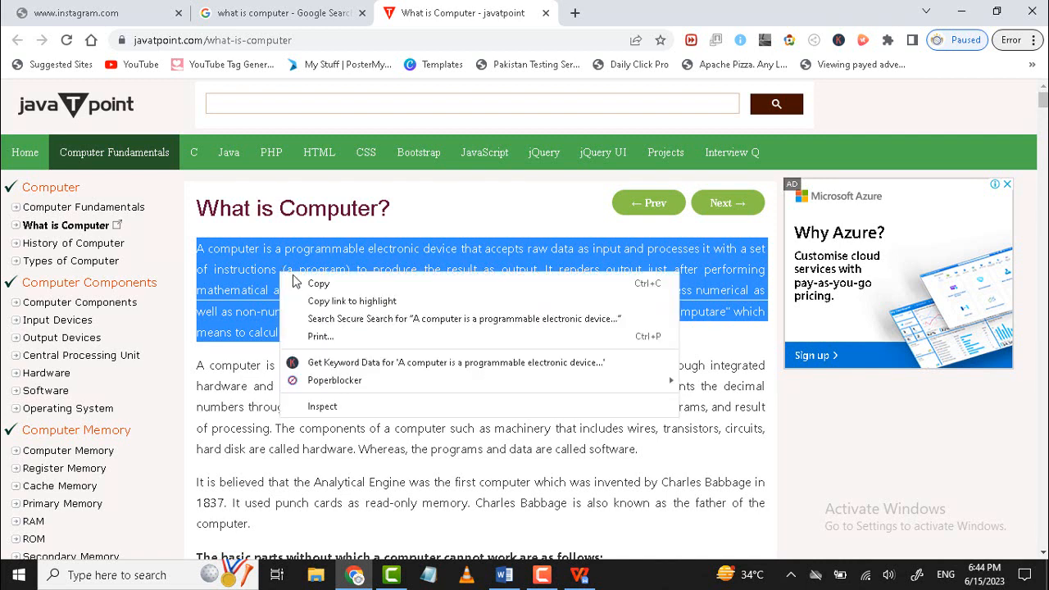
pyautogui.click(318, 284)
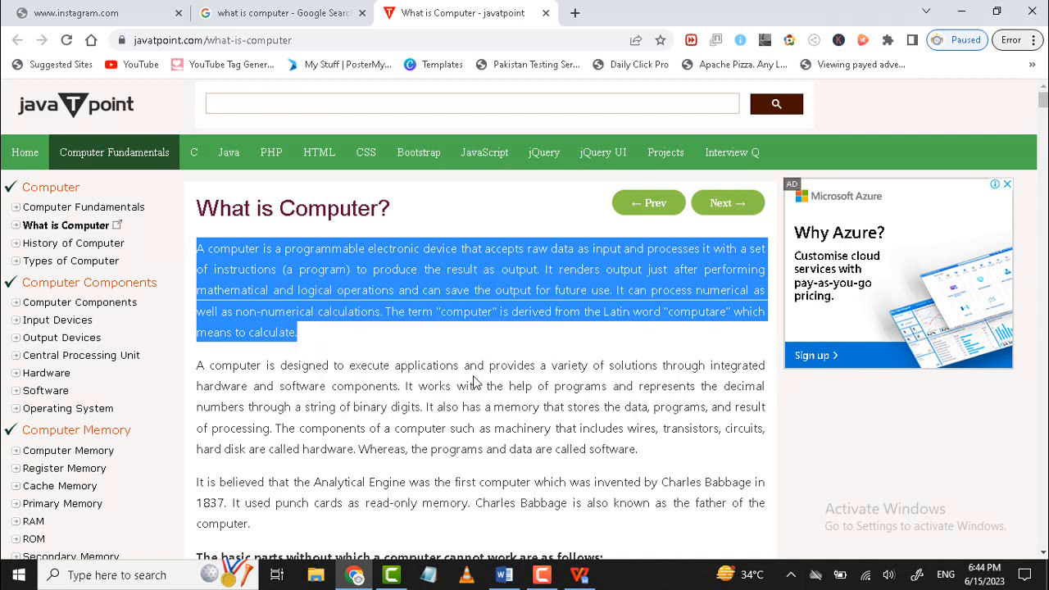
pyautogui.click(578, 579)
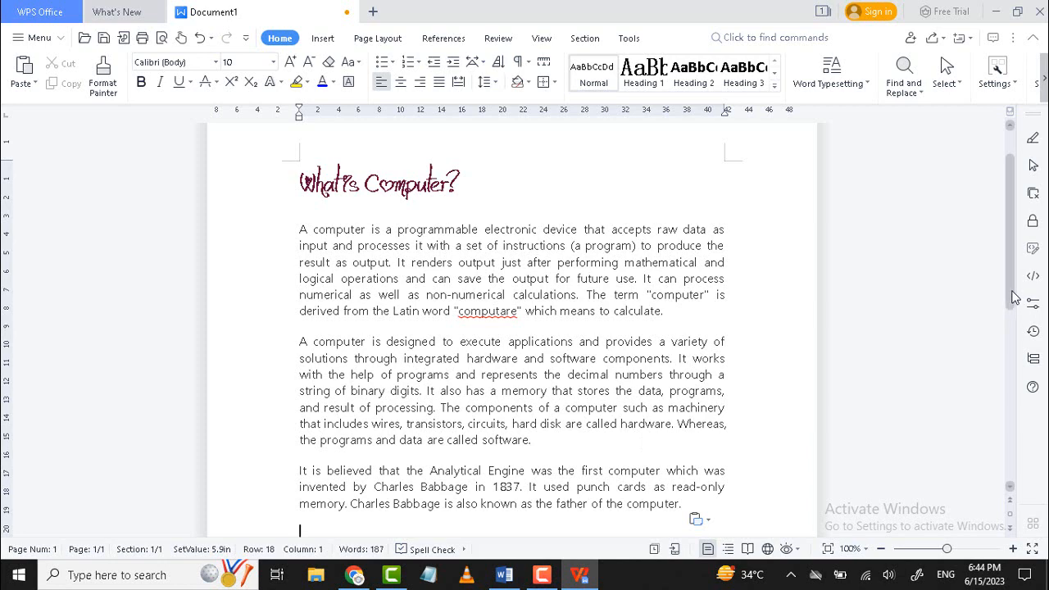
pyautogui.scroll(-3, 1013, 308)
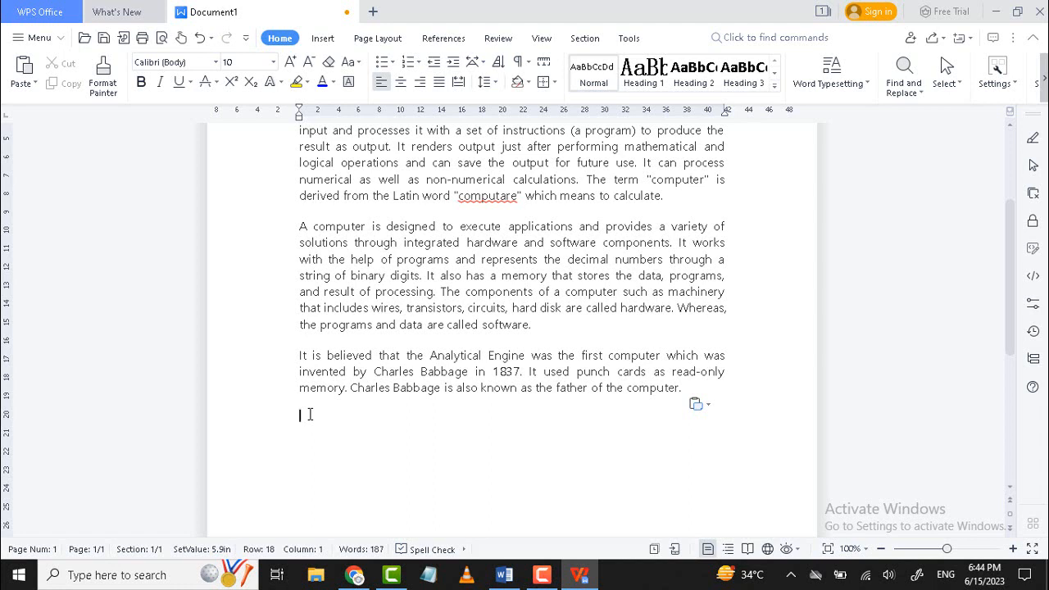
pyautogui.rightClick(310, 415)
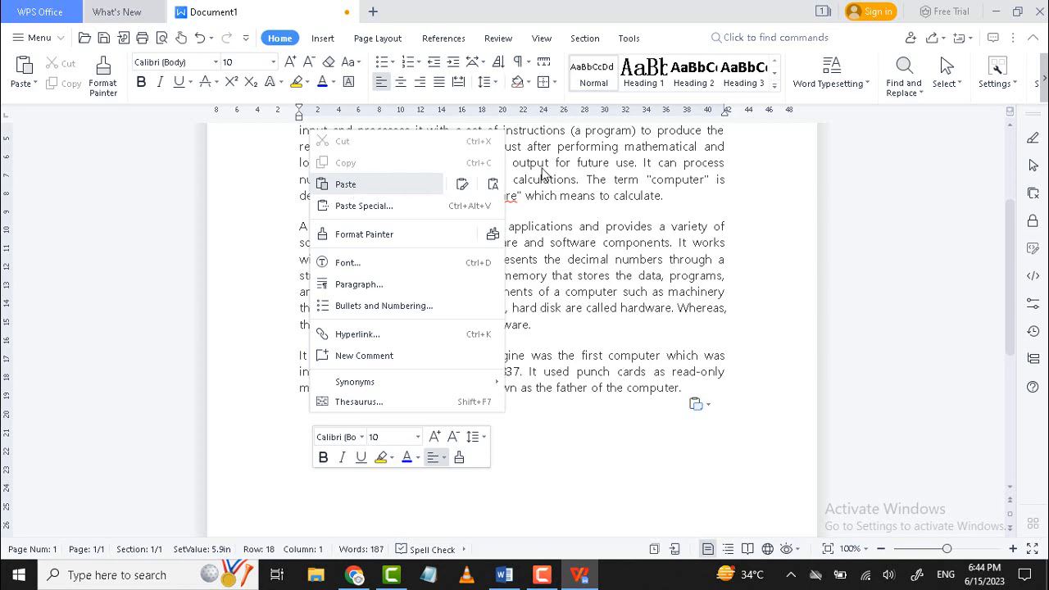
pyautogui.click(575, 177)
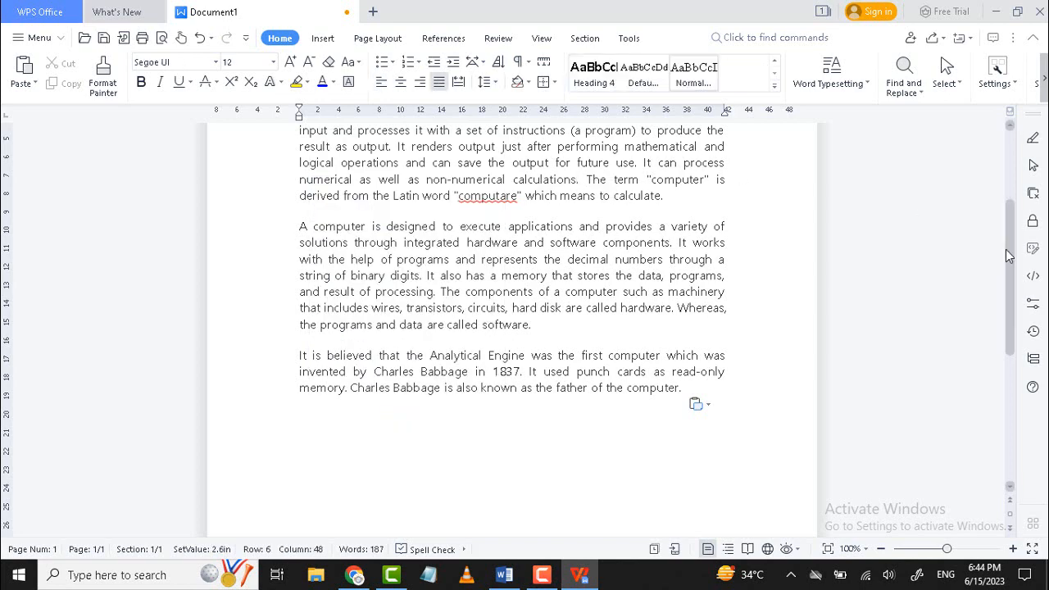
# - Set the font of the "What is Computer?" heading to Times New Roman
pyautogui.moveTo(1008, 254); pyautogui.dragTo(1013, 225)
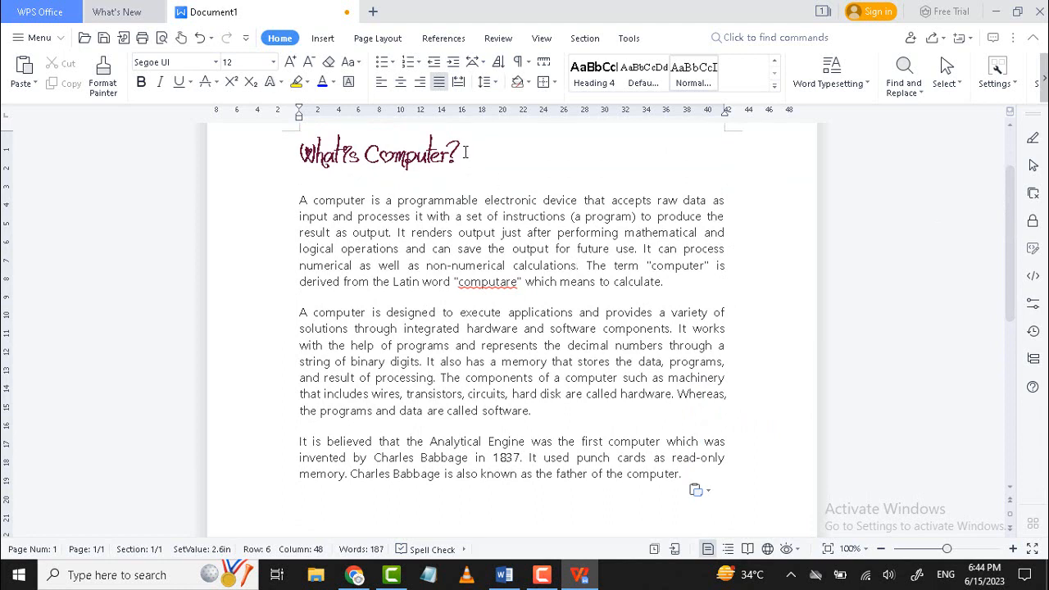
pyautogui.click(465, 152)
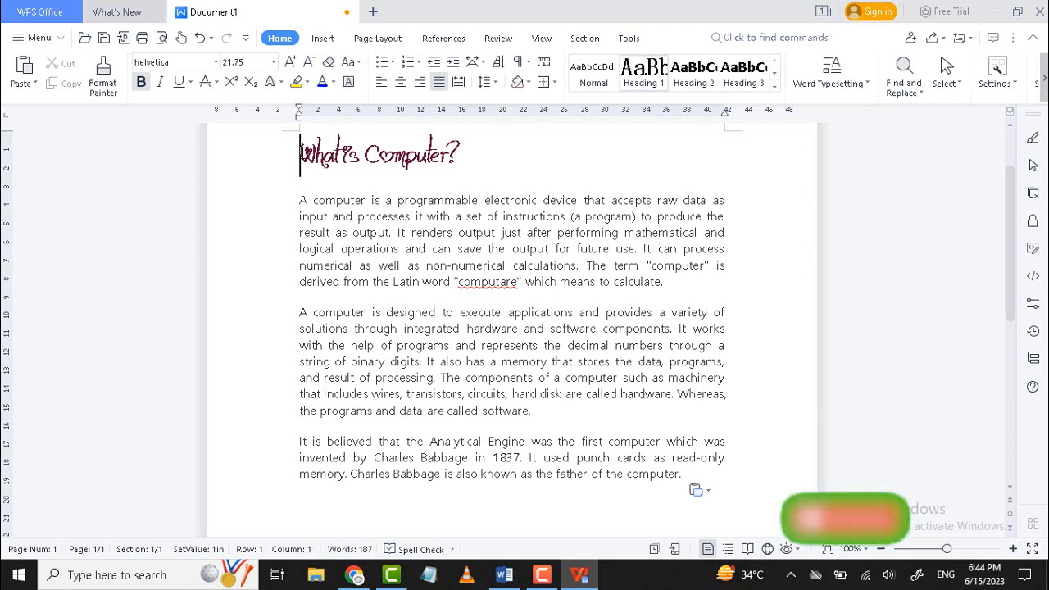
pyautogui.moveTo(300, 153); pyautogui.dragTo(461, 156)
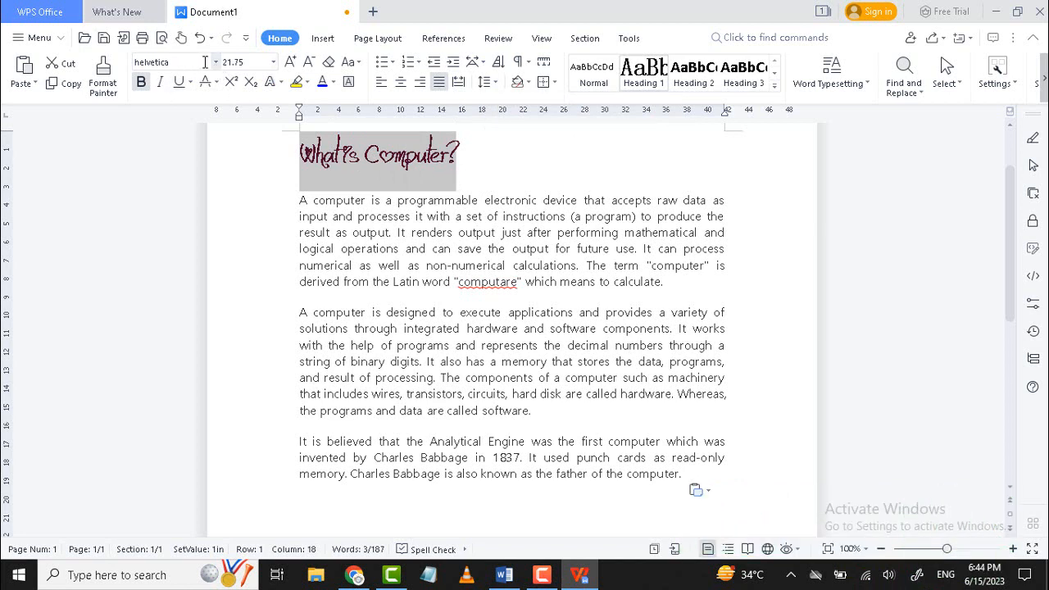
pyautogui.click(218, 65)
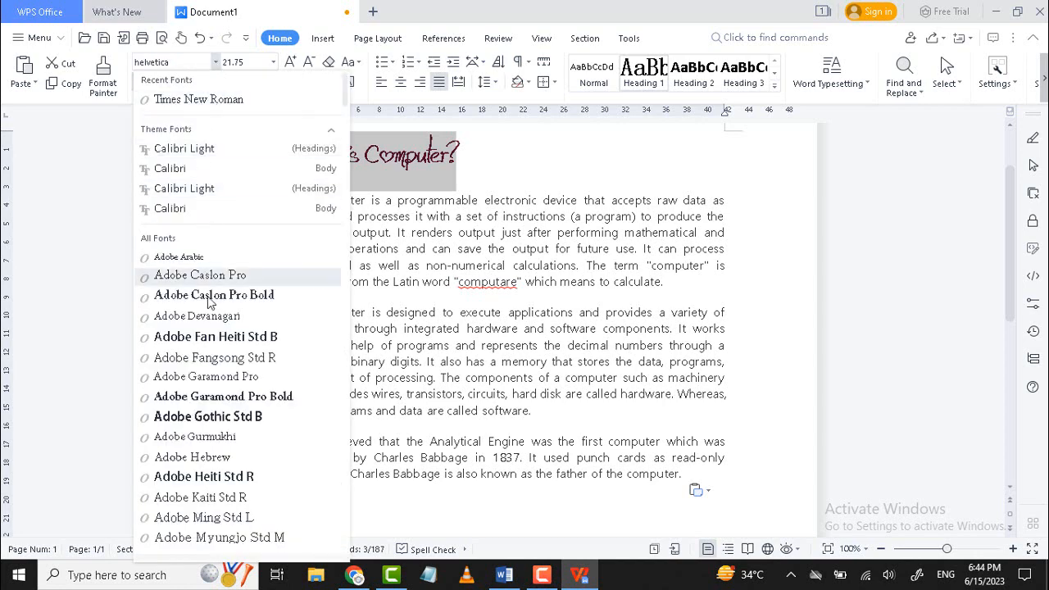
pyautogui.click(205, 102)
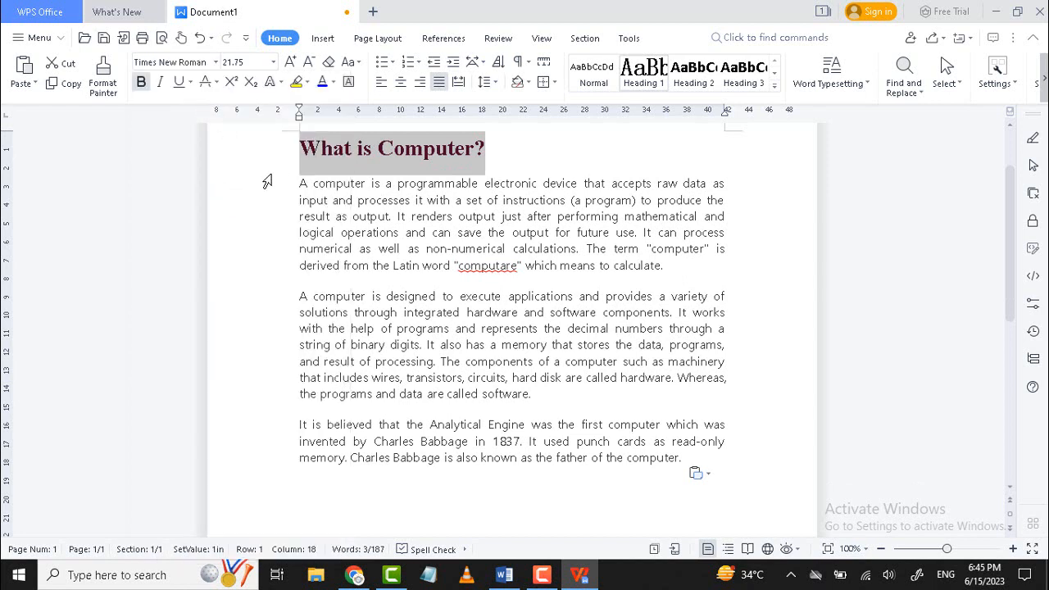
# - Try Rockwell Extra Bold on the three paragraphs below the heading, but settle on Times New Roman for them
pyautogui.moveTo(301, 180); pyautogui.dragTo(693, 467)
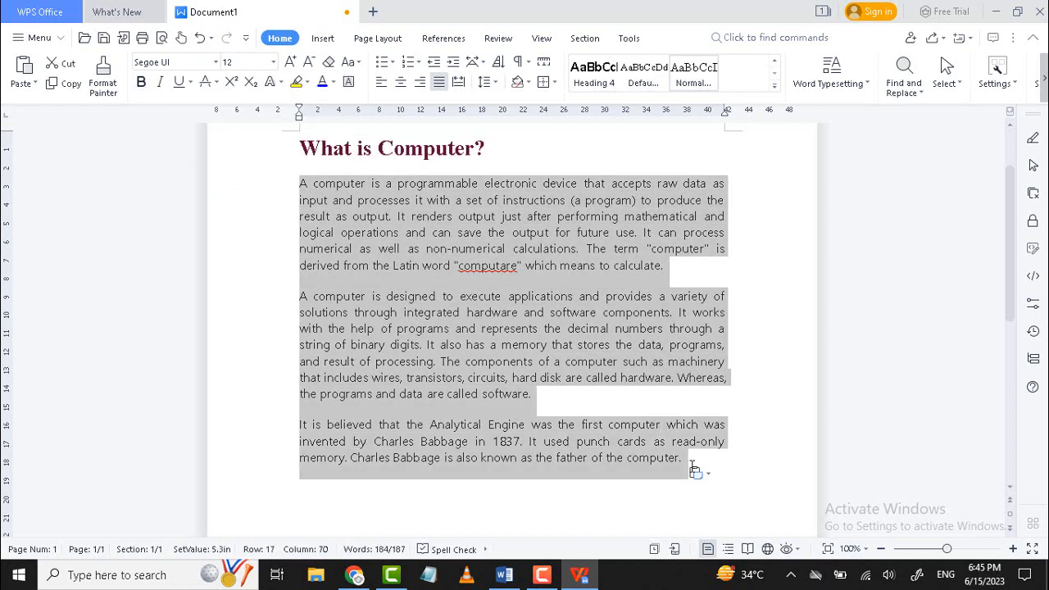
pyautogui.click(218, 63)
pyautogui.scroll(-15, 205, 100)
pyautogui.click(205, 101)
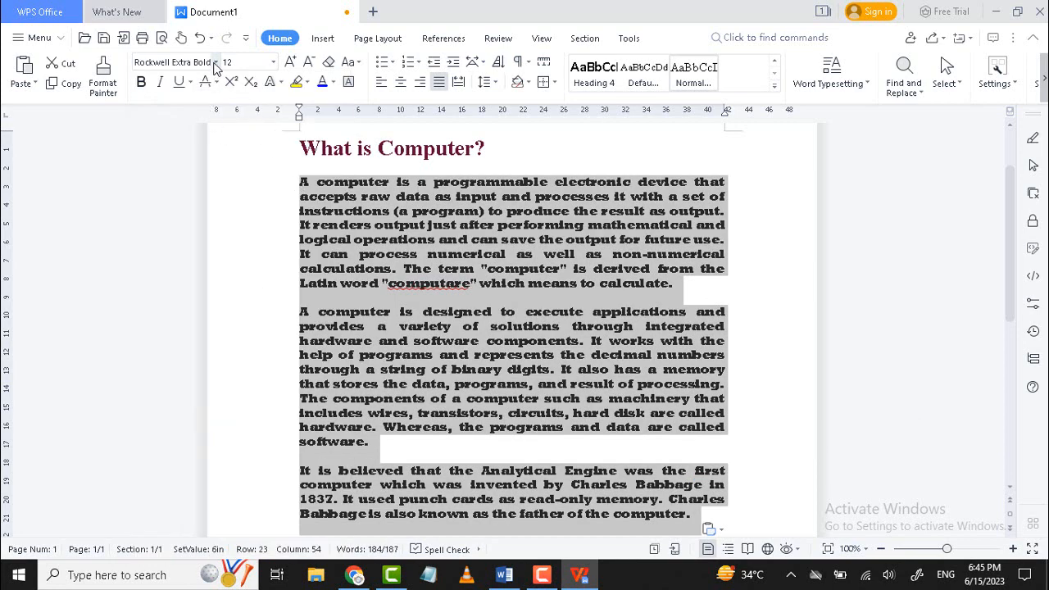
pyautogui.click(216, 64)
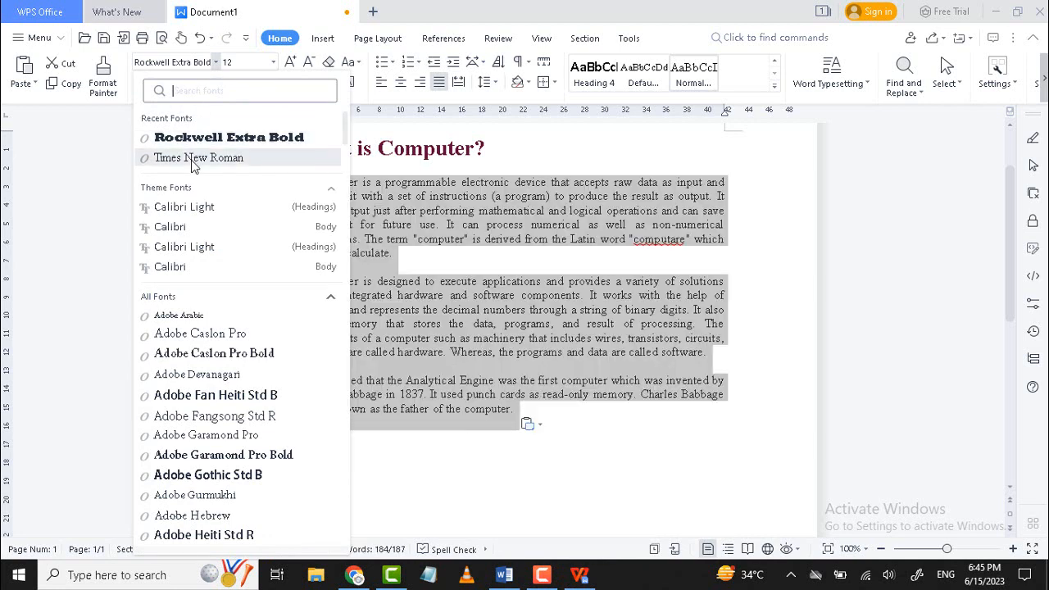
pyautogui.click(194, 160)
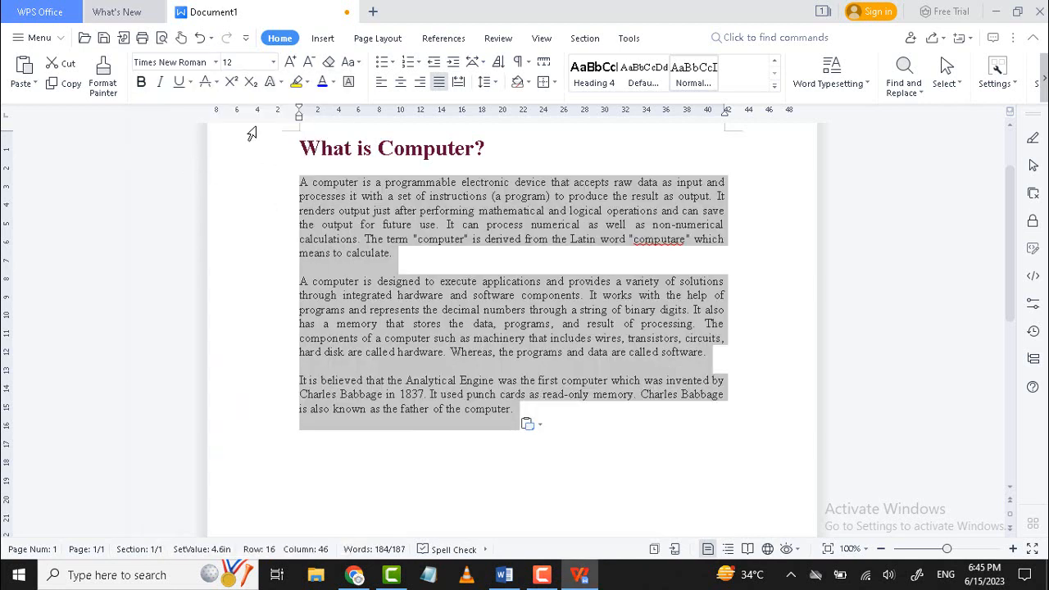
pyautogui.click(362, 212)
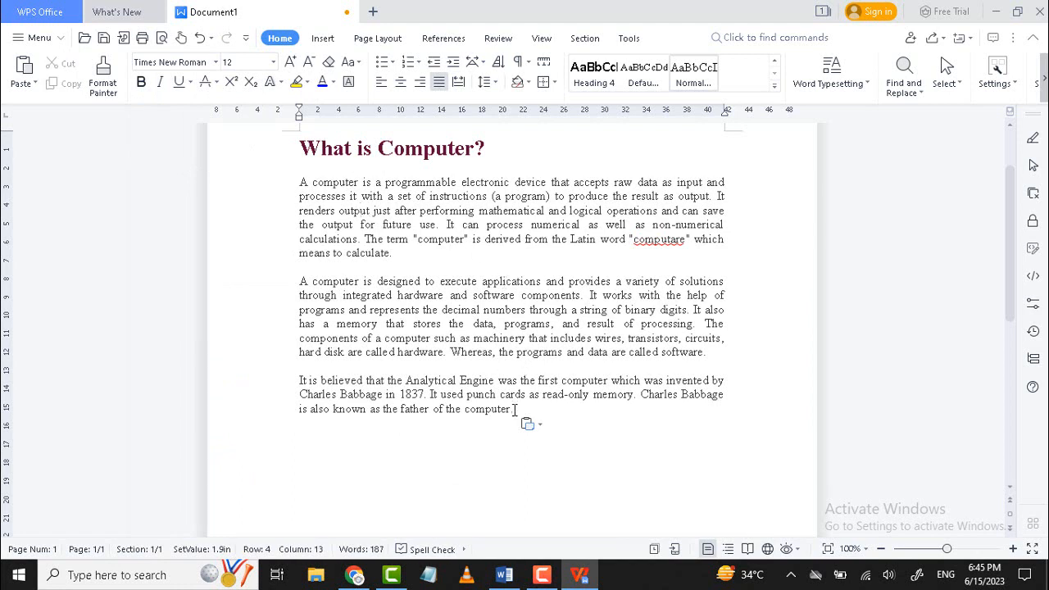
# - Change the font colour of the last paragraph, about the Analytical Engine, to light blue from the theme colours
pyautogui.moveTo(515, 410); pyautogui.dragTo(300, 380)
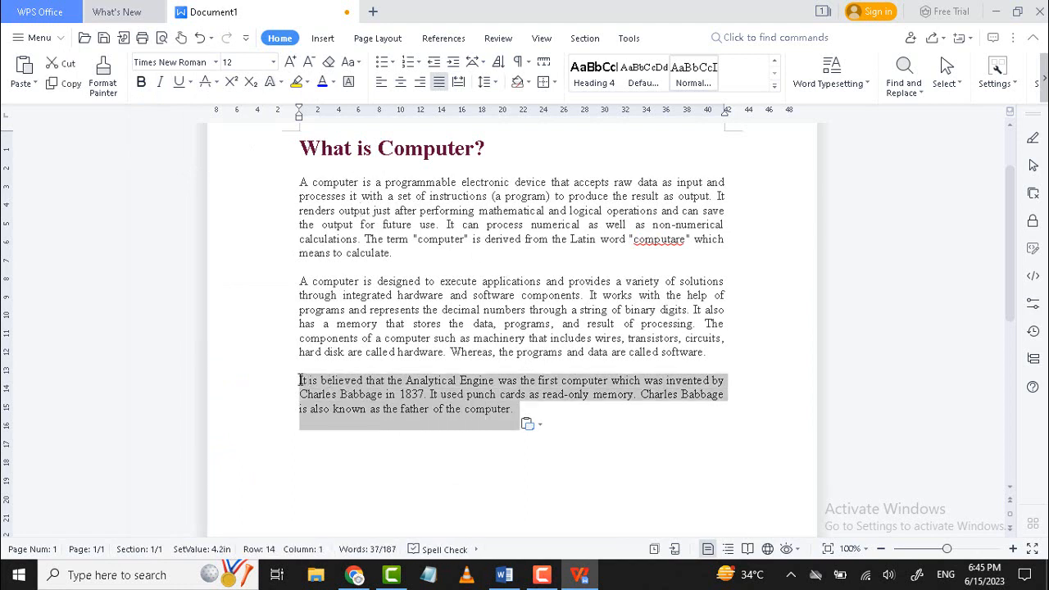
pyautogui.click(334, 84)
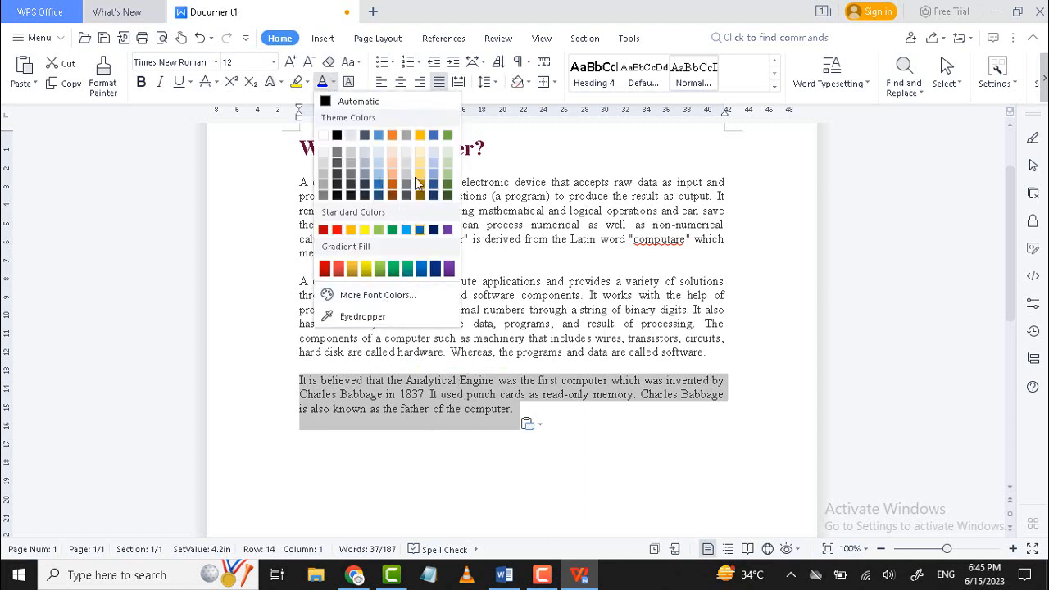
pyautogui.click(380, 136)
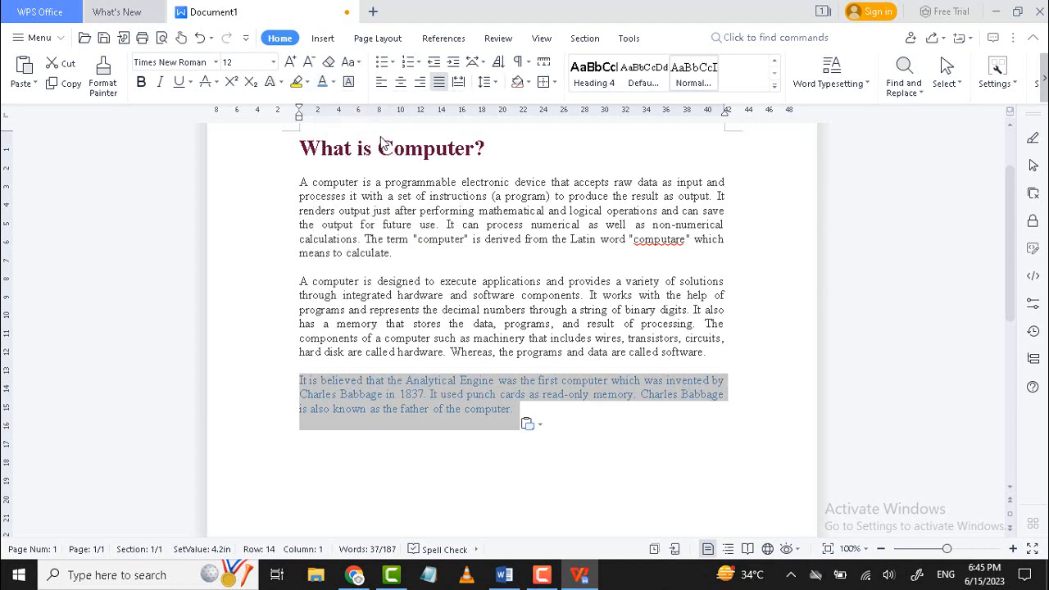
pyautogui.click(521, 397)
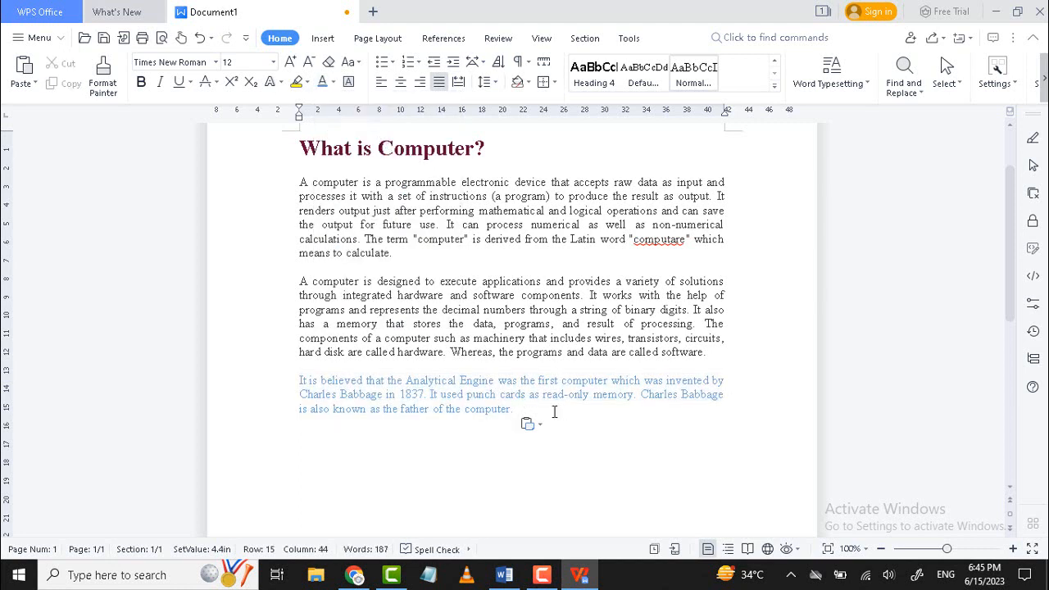
# - Set the font size of the blue last paragraph to 16
pyautogui.moveTo(518, 411); pyautogui.dragTo(296, 381)
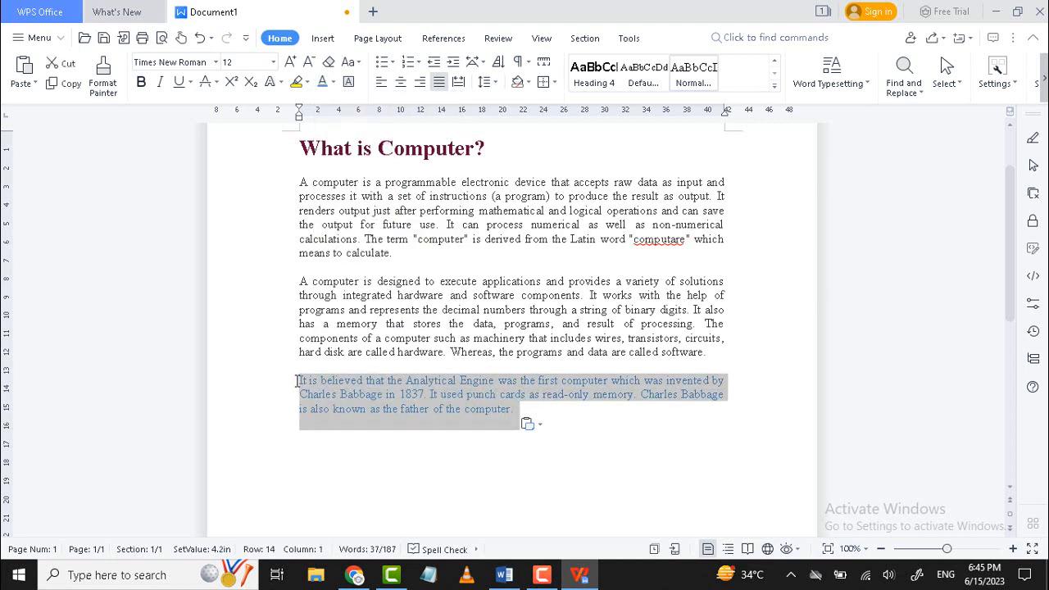
pyautogui.click(273, 62)
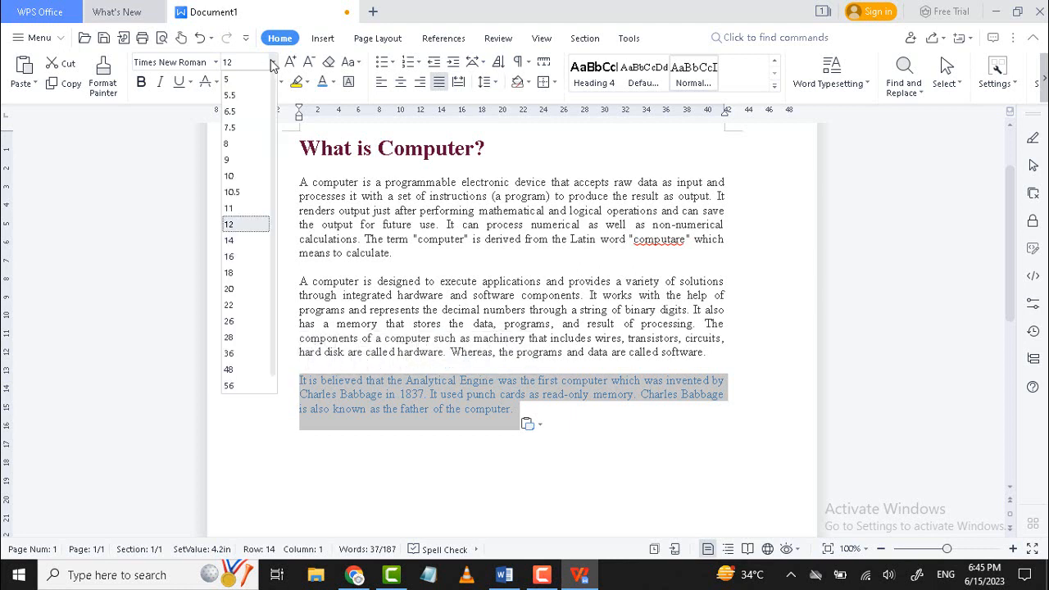
pyautogui.click(238, 257)
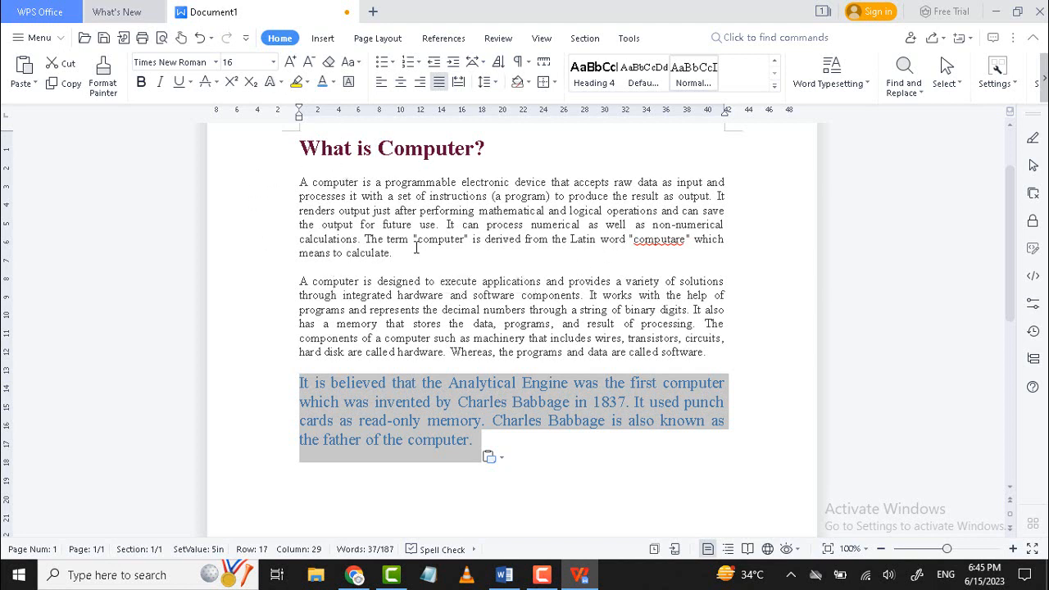
# - Add a 3 pt box page border with a thick-and-thin line style to the whole document
pyautogui.click(379, 39)
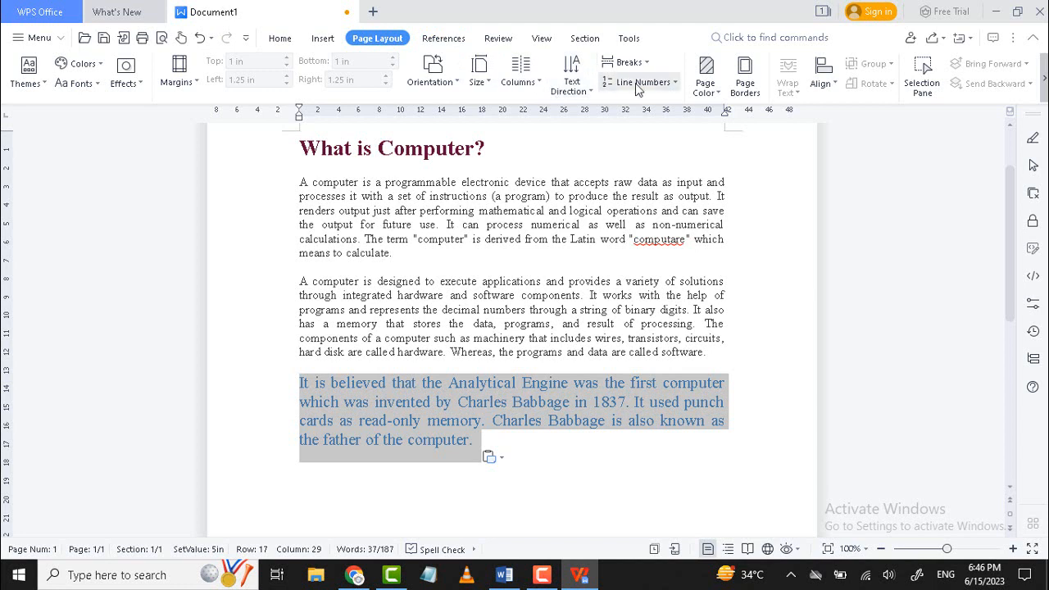
pyautogui.click(747, 75)
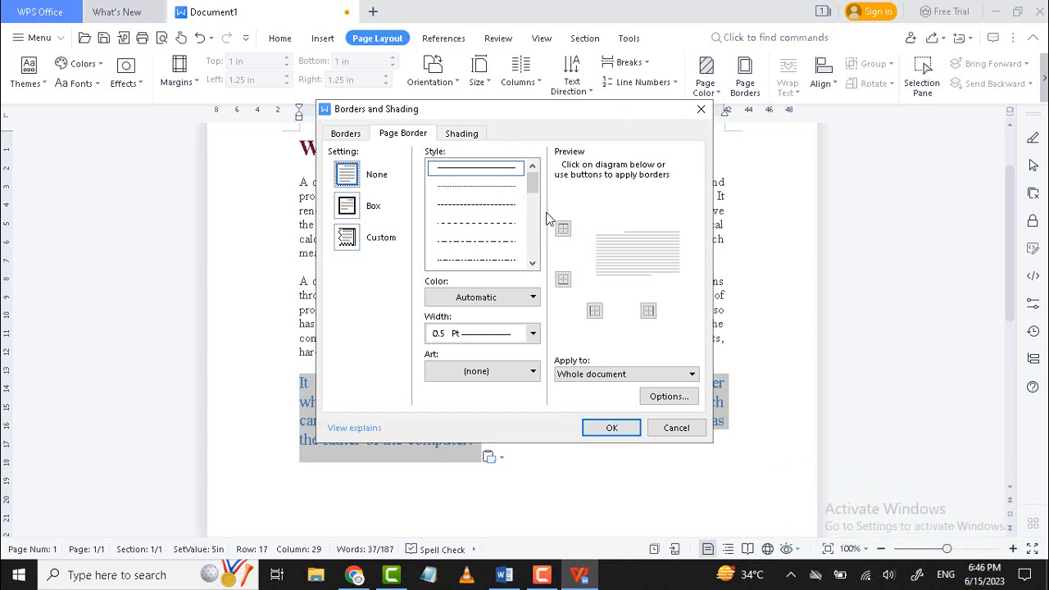
pyautogui.moveTo(535, 181); pyautogui.dragTo(535, 196)
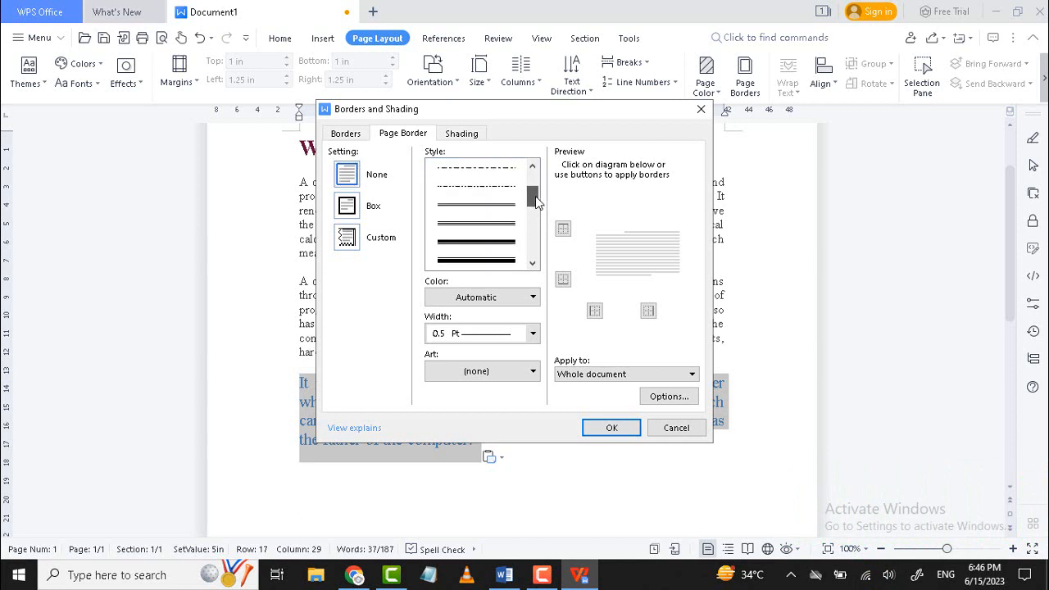
pyautogui.click(471, 242)
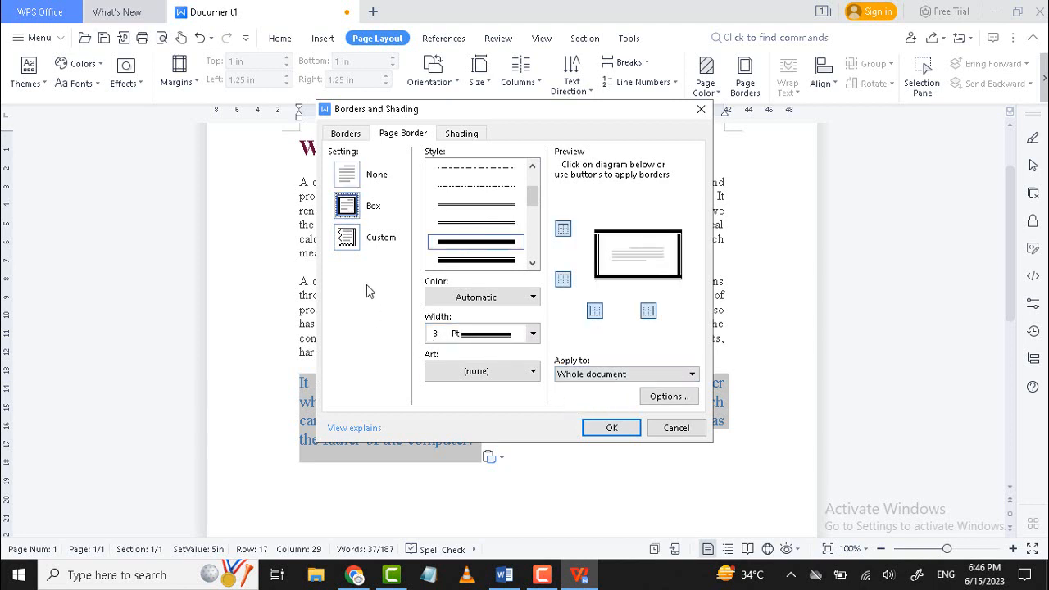
pyautogui.click(611, 428)
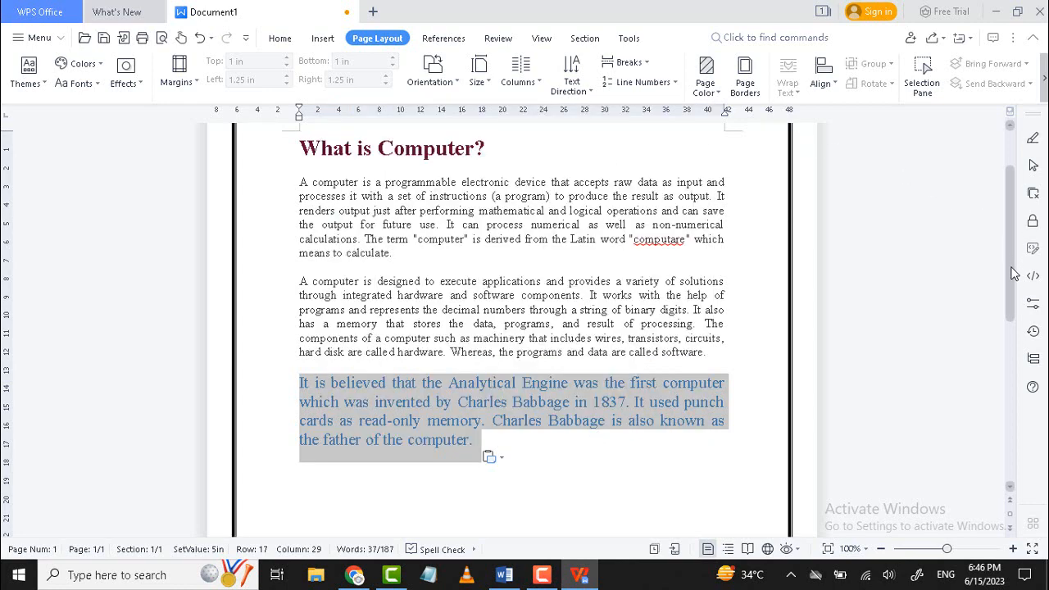
# - Place the text cursor on the empty line below the blue last paragraph
pyautogui.moveTo(1010, 300)
pyautogui.mouseDown()
pyautogui.moveTo(1010, 269)
pyautogui.moveTo(1002, 390)
pyautogui.moveTo(995, 304)
pyautogui.mouseUp()
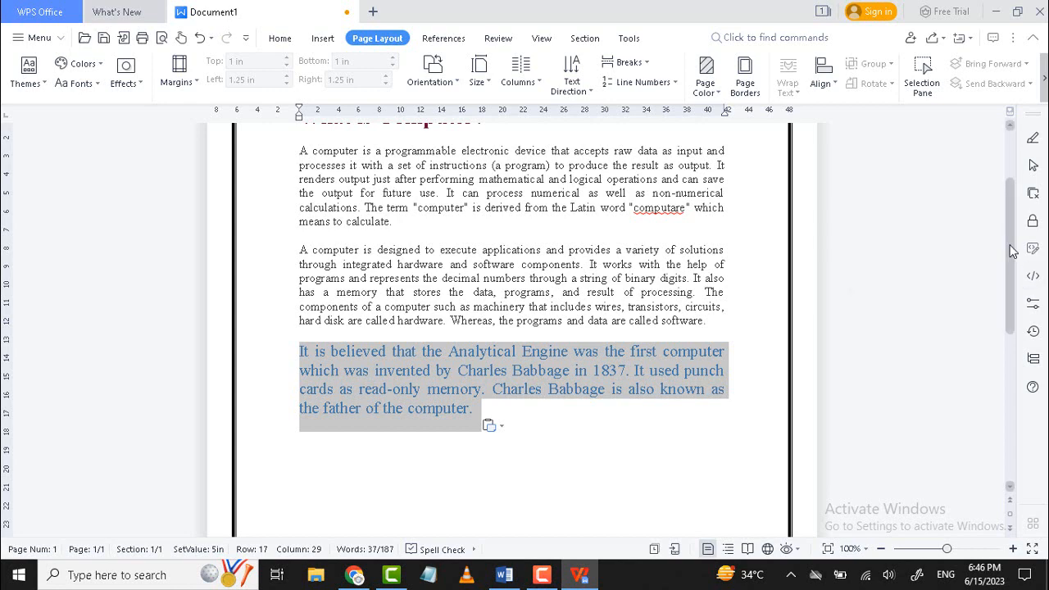
pyautogui.scroll(-2, 818, 372)
pyautogui.click(477, 417)
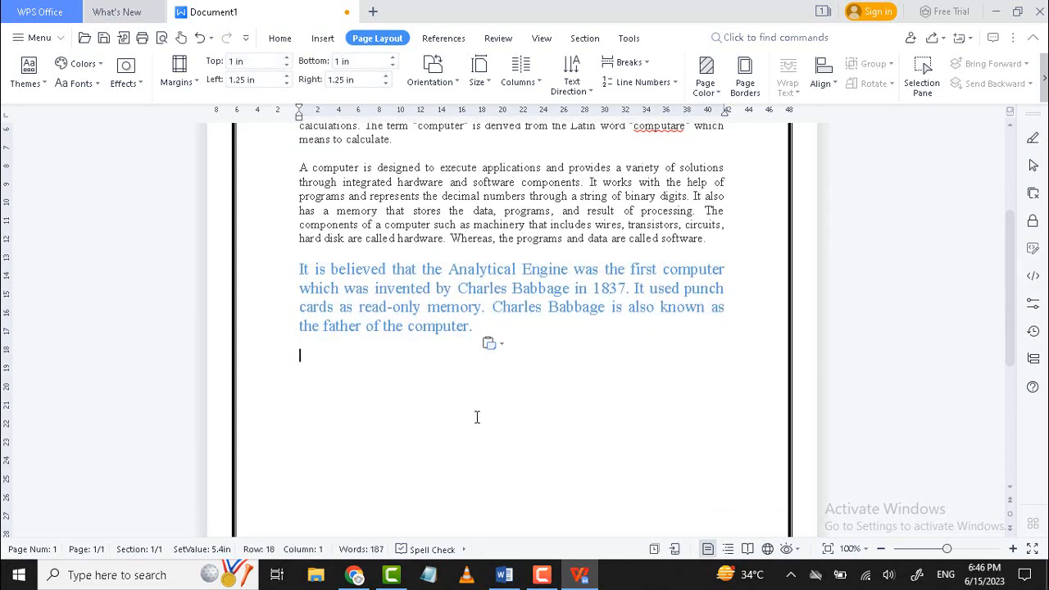
# - Switch to Chrome and show the image results for the Google search "what is computer"
pyautogui.click(364, 578)
pyautogui.click(433, 366)
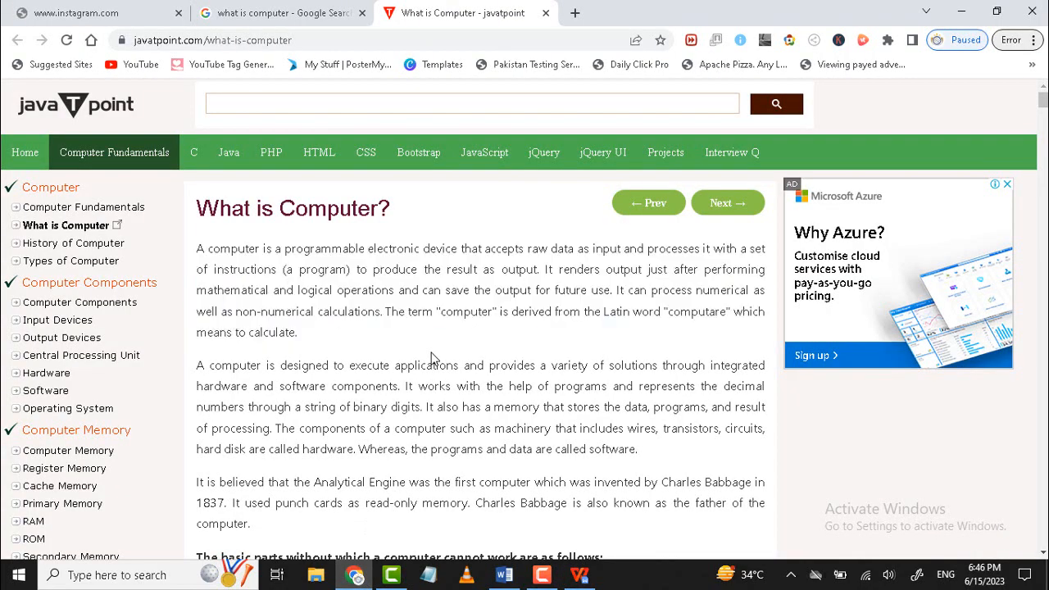
pyautogui.moveTo(1044, 100)
pyautogui.mouseDown()
pyautogui.moveTo(1044, 207)
pyautogui.moveTo(1044, 100)
pyautogui.mouseUp()
pyautogui.click(273, 12)
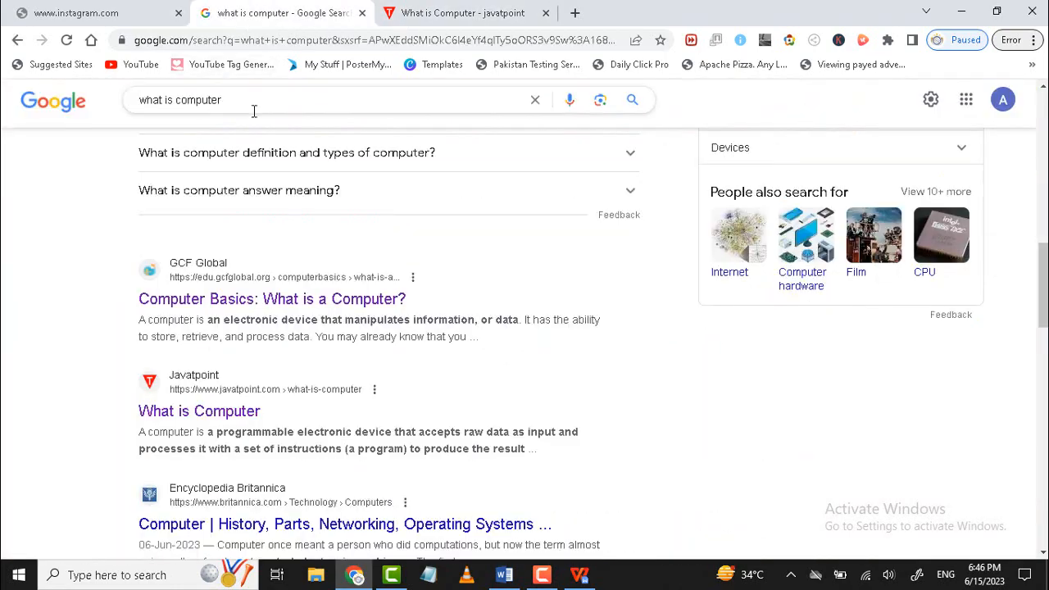
pyautogui.moveTo(1045, 287); pyautogui.dragTo(1045, 137)
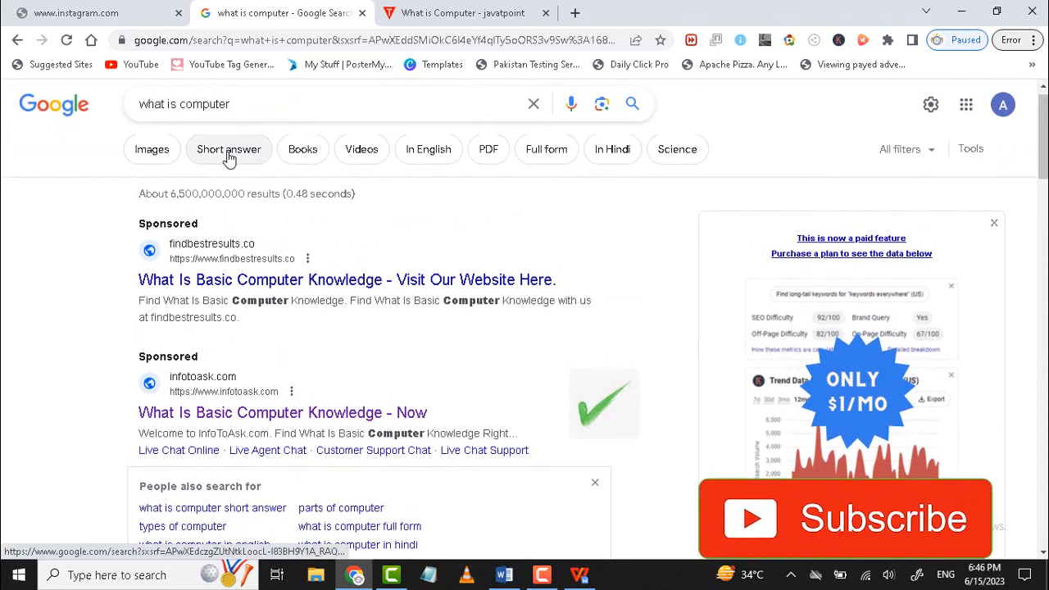
pyautogui.click(162, 158)
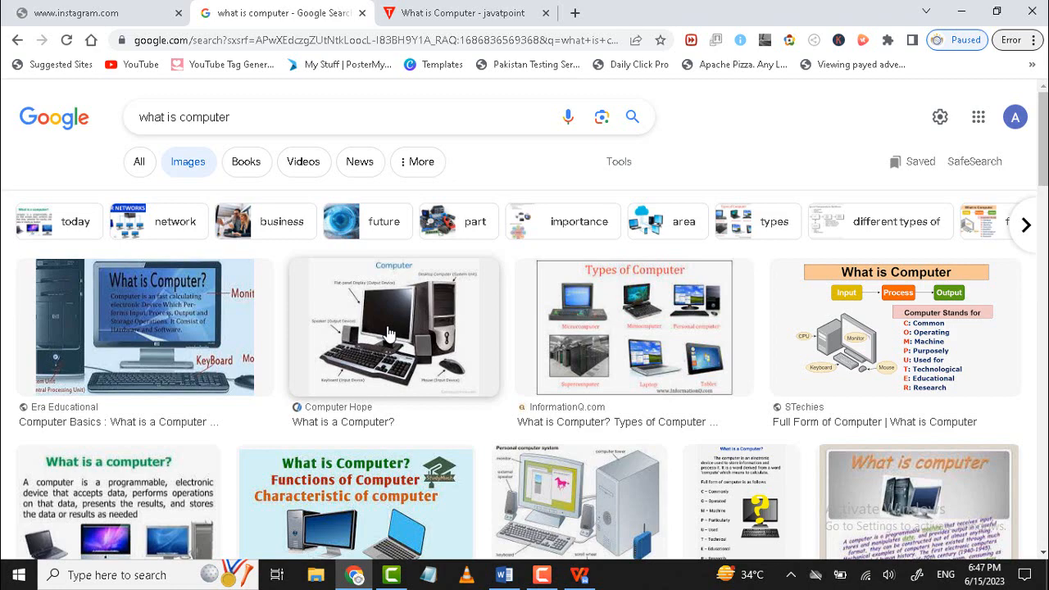
# - Preview the Computer Hope picture of a labelled desktop computer and copy the image
pyautogui.click(390, 332)
pyautogui.click(394, 318)
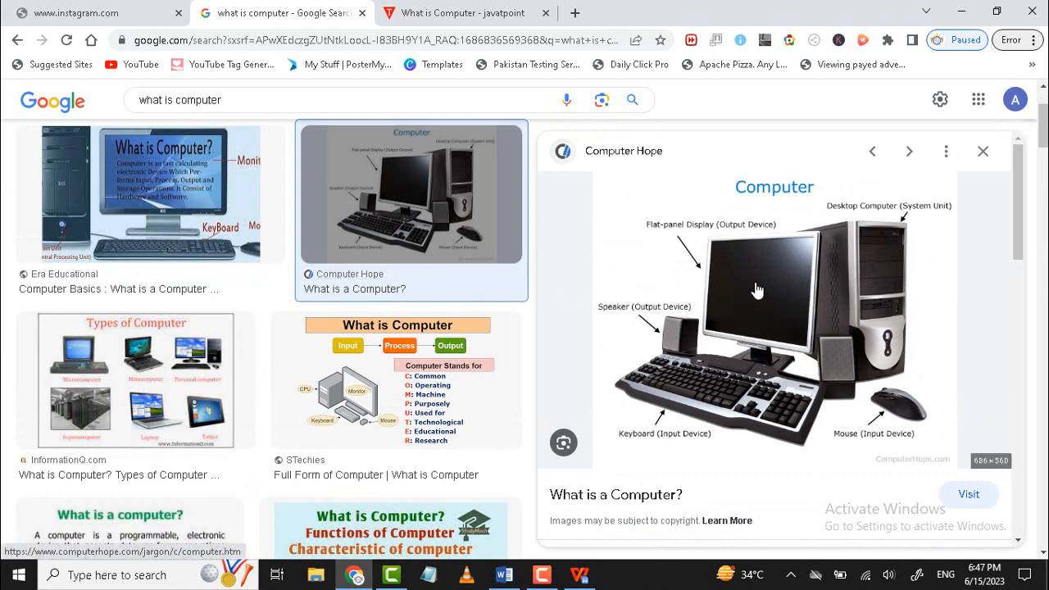
pyautogui.rightClick(756, 286)
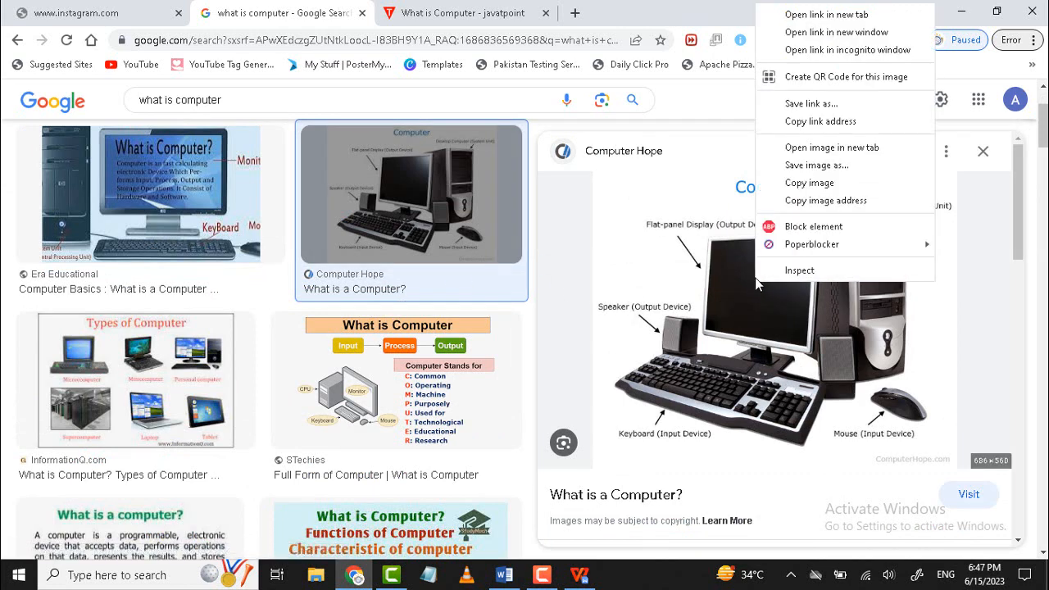
pyautogui.click(820, 184)
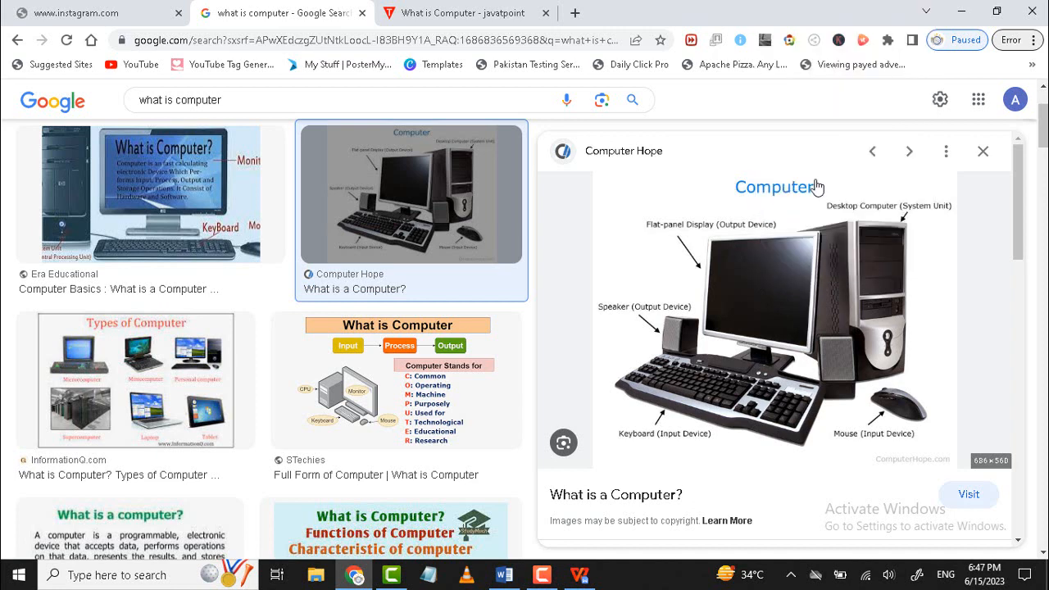
# - Switch back to the WPS Office document and paste the copied image on the empty line below the last paragraph
pyautogui.click(578, 576)
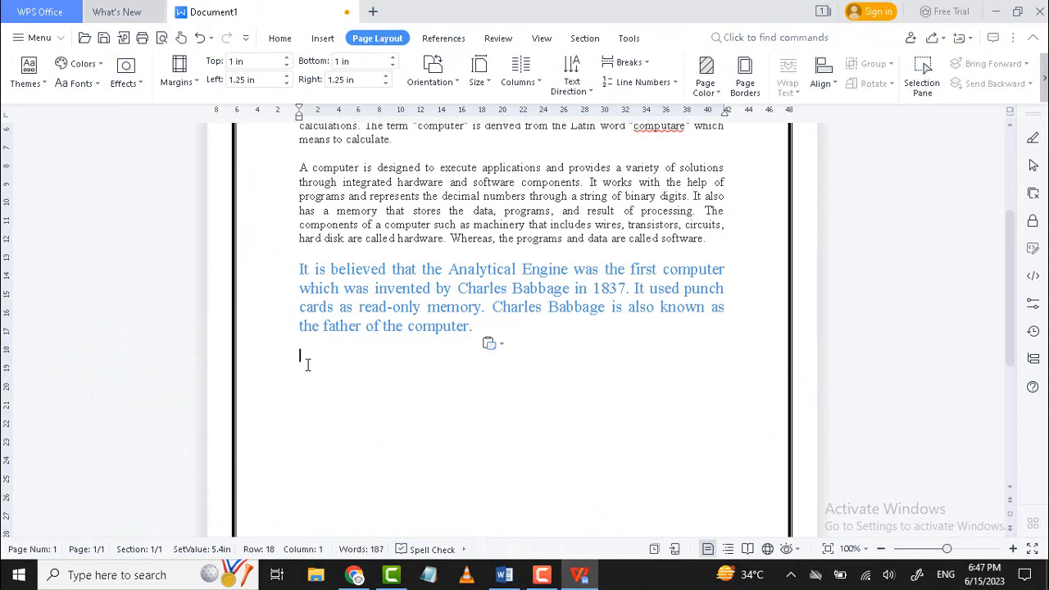
pyautogui.rightClick(305, 359)
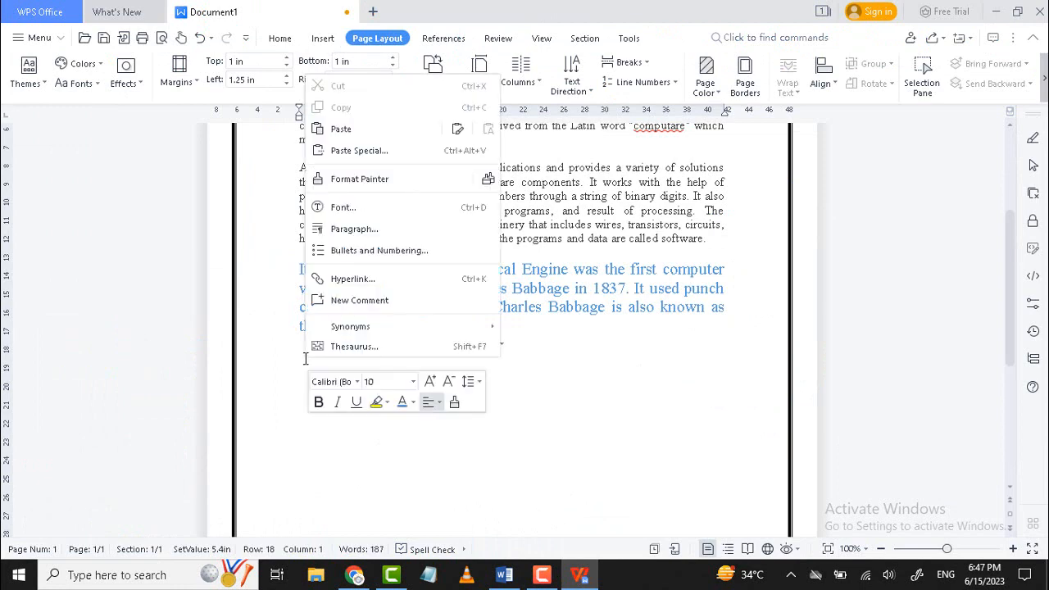